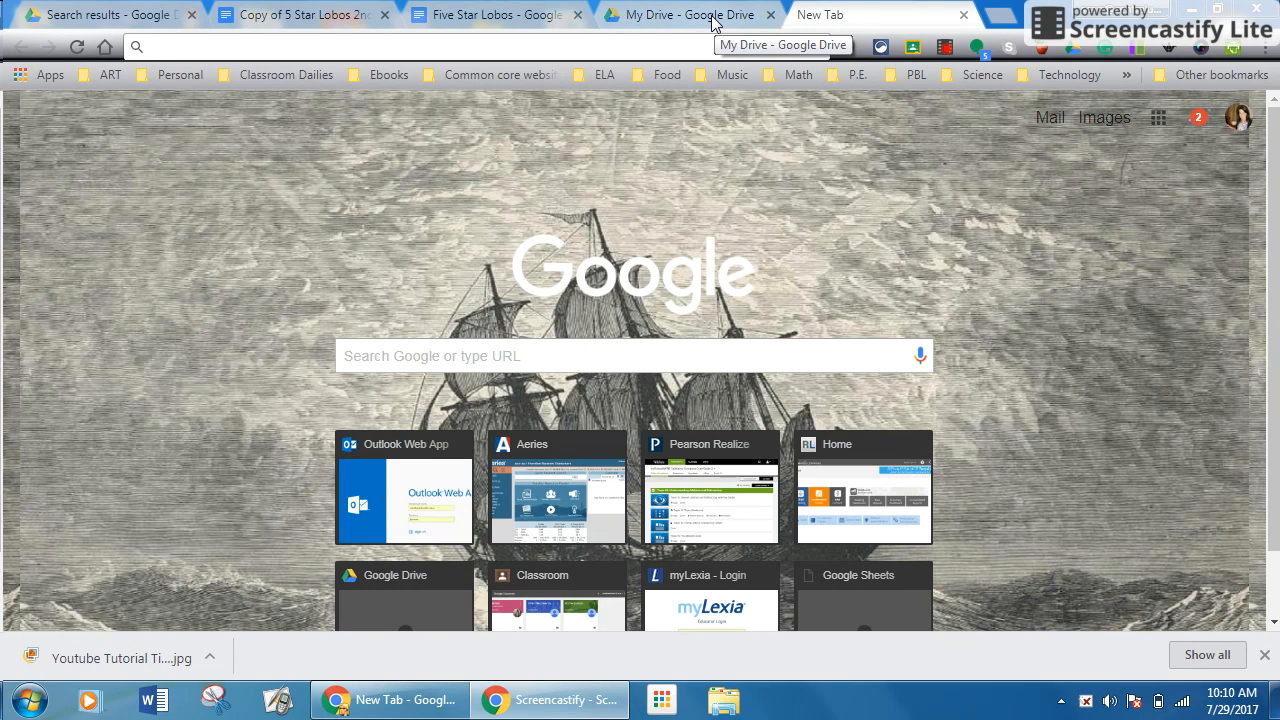
Switch to Google Drive and create a new Google Sites website from My Drive
{"action": "left_click", "coordinate": [714, 23]}
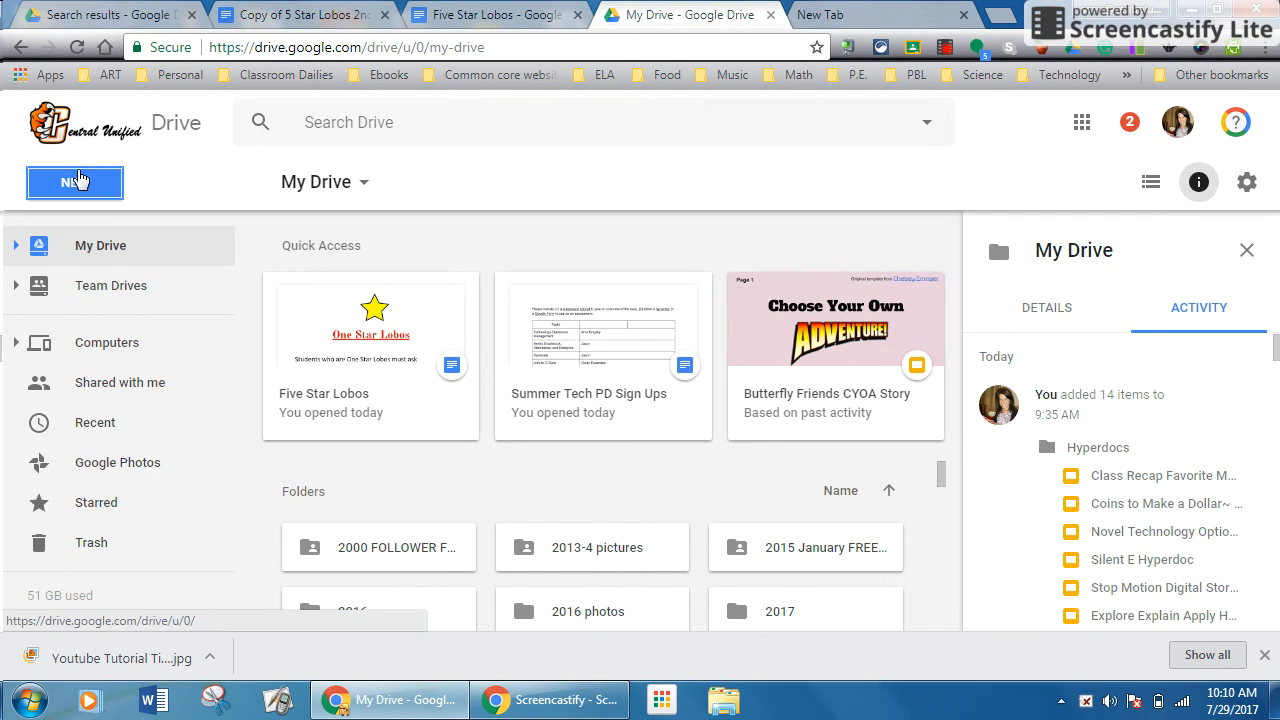
{"action": "left_click", "coordinate": [80, 182]}
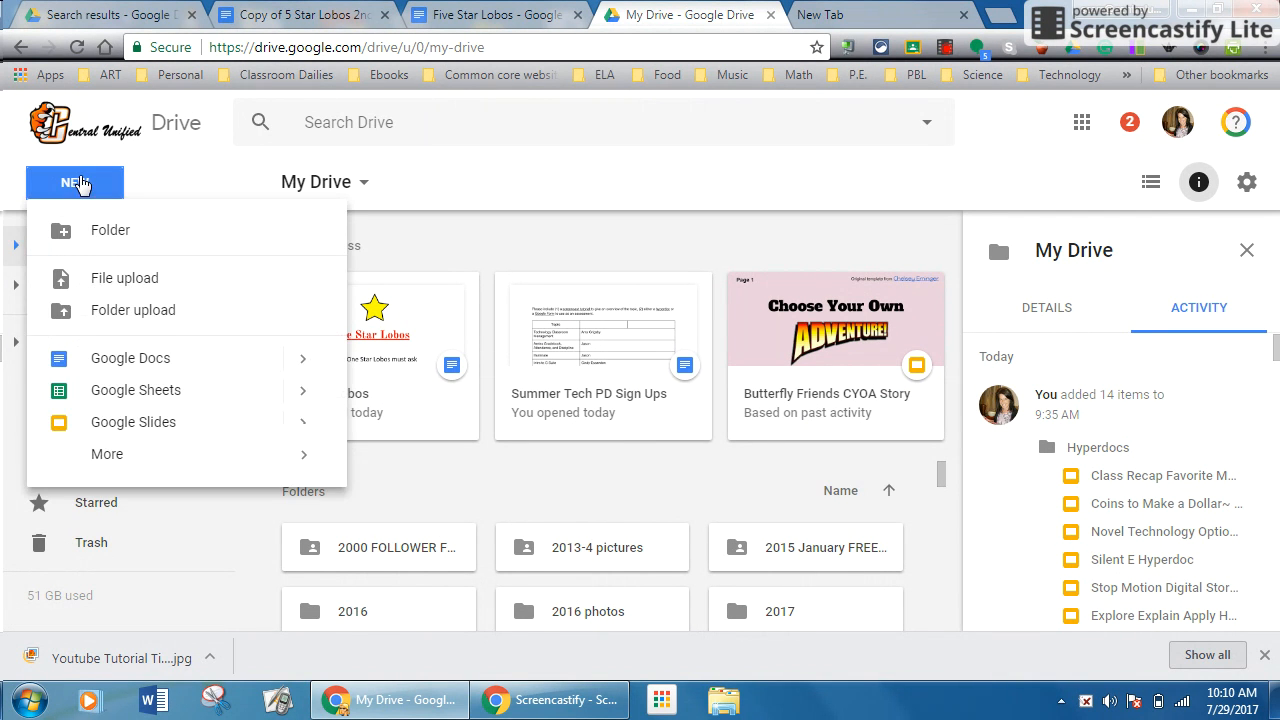
{"action": "mouse_move", "coordinate": [177, 457]}
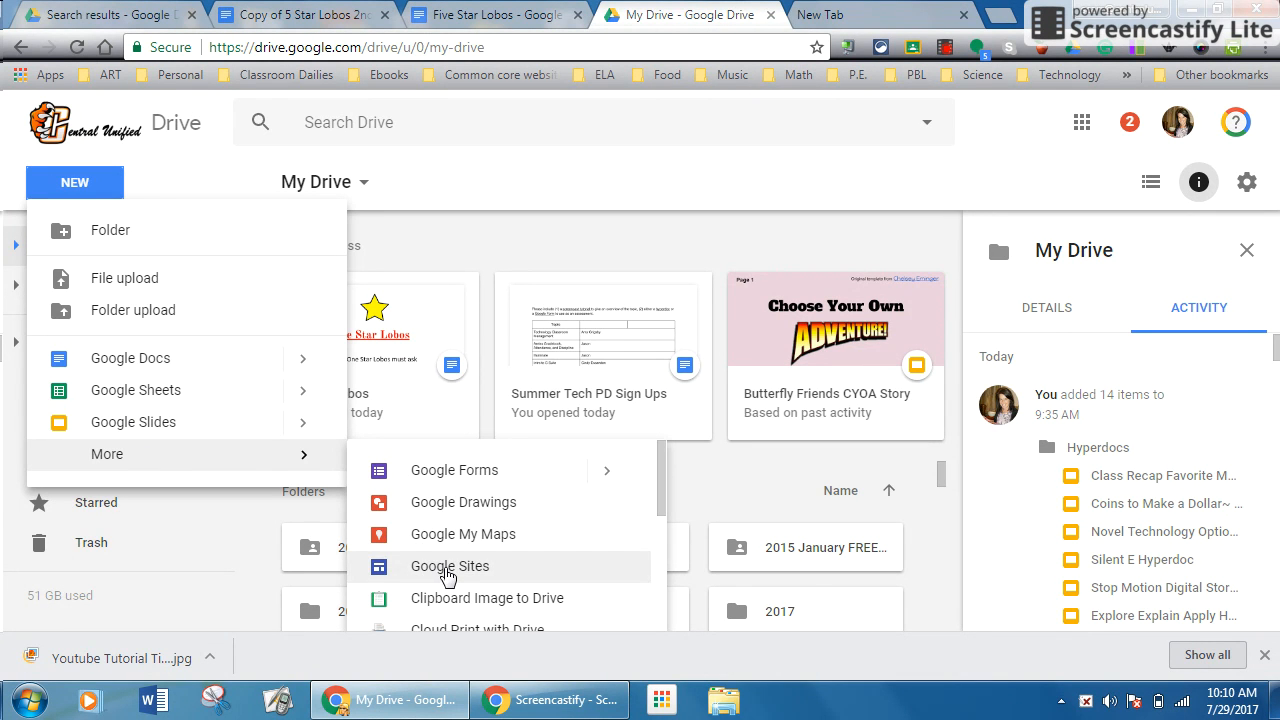
{"action": "left_click", "coordinate": [447, 576]}
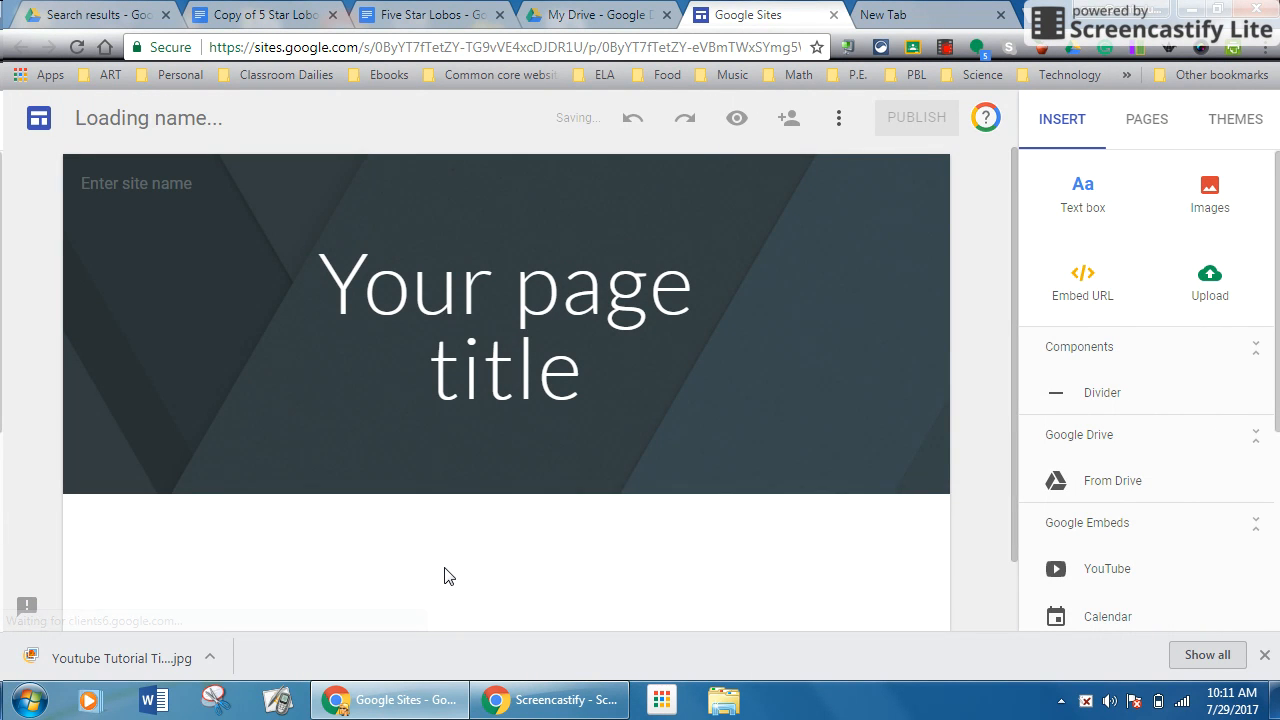
Enter the site name as the teacher's title and surname in possessive form followed by "Site"
{"action": "left_click", "coordinate": [184, 183]}
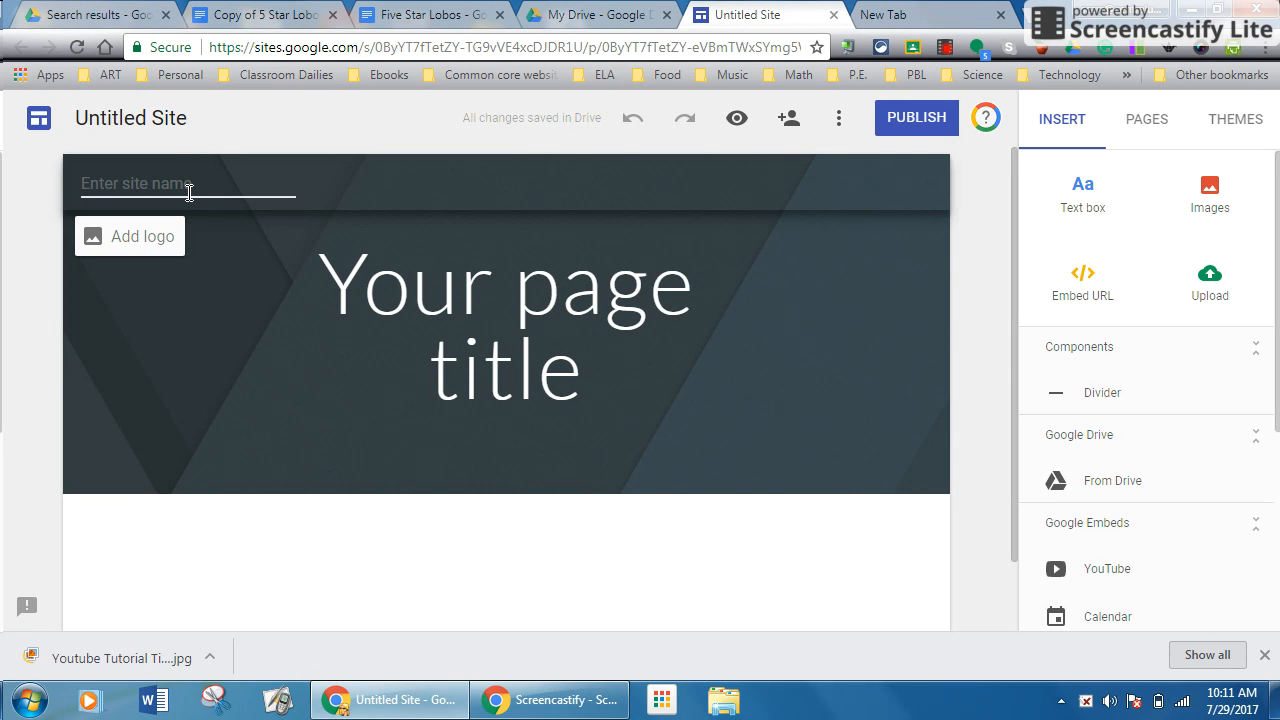
{"action": "type", "text": "Mrs. Carr's St"}
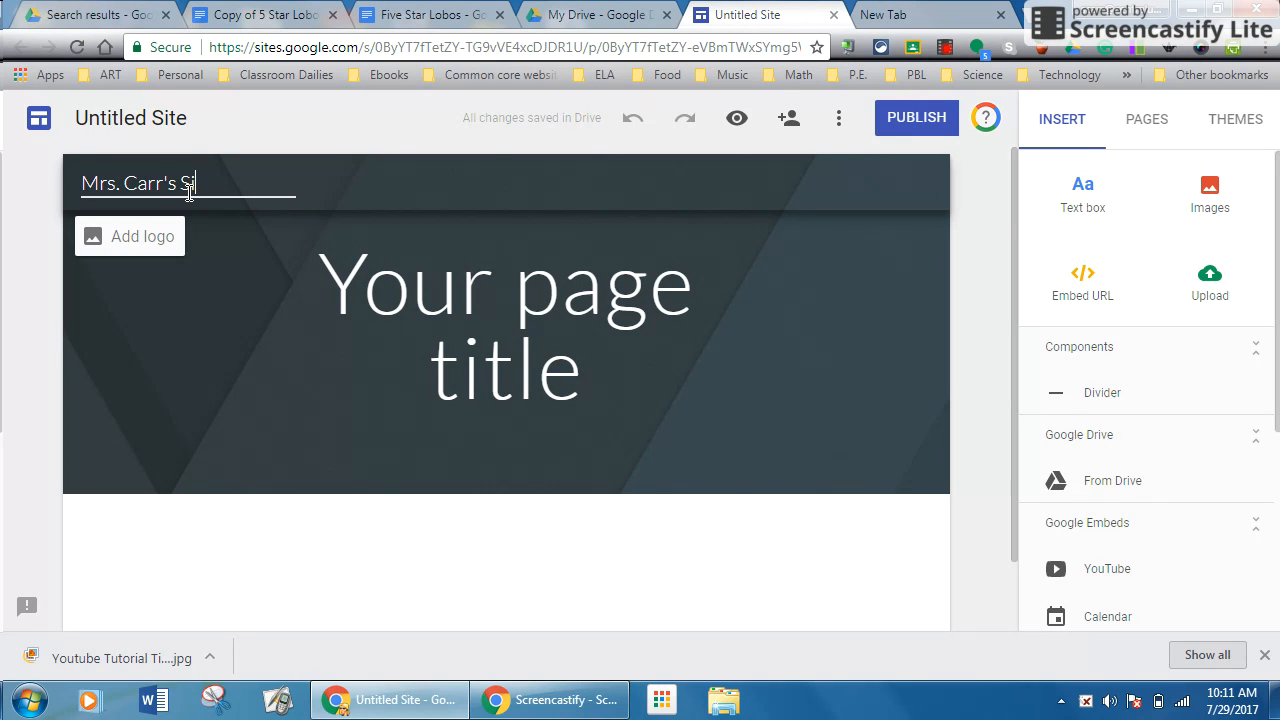
{"action": "type", "text": "te"}
{"action": "left_click", "coordinate": [353, 260]}
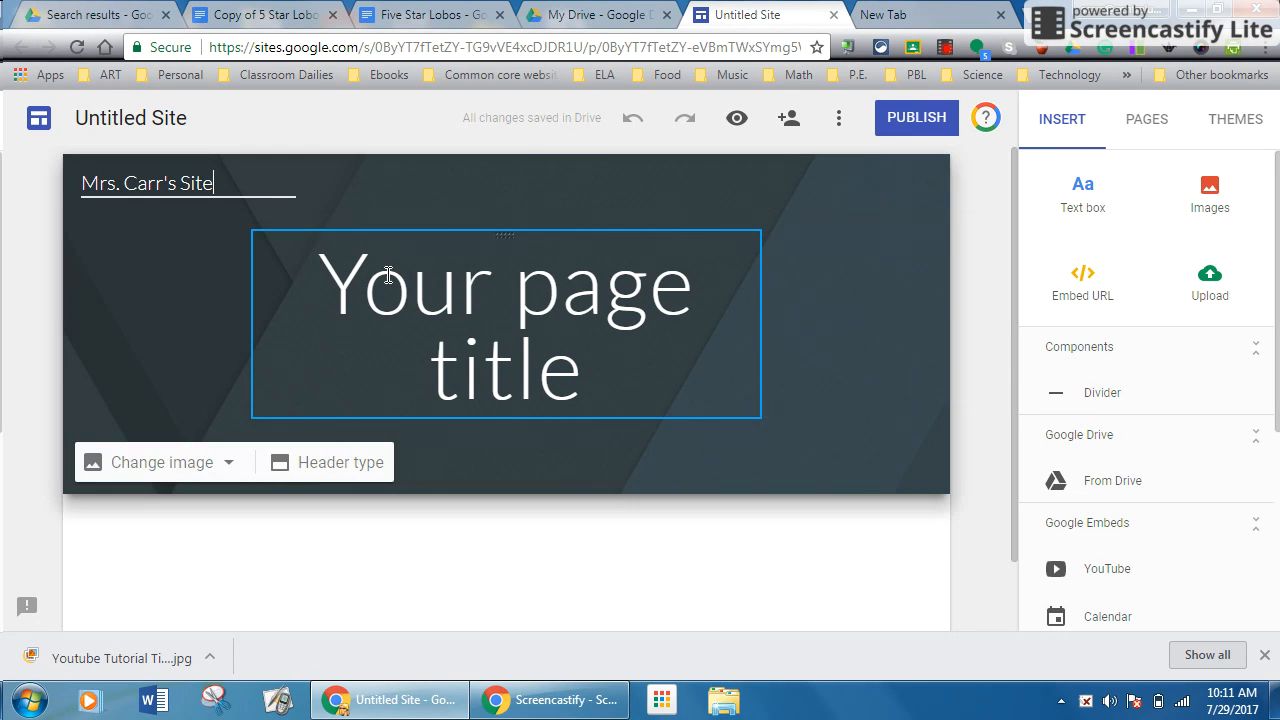
Replace the placeholder page title with the teacher's title and surname in possessive form followed by "Class Page"
{"action": "left_click", "coordinate": [388, 276]}
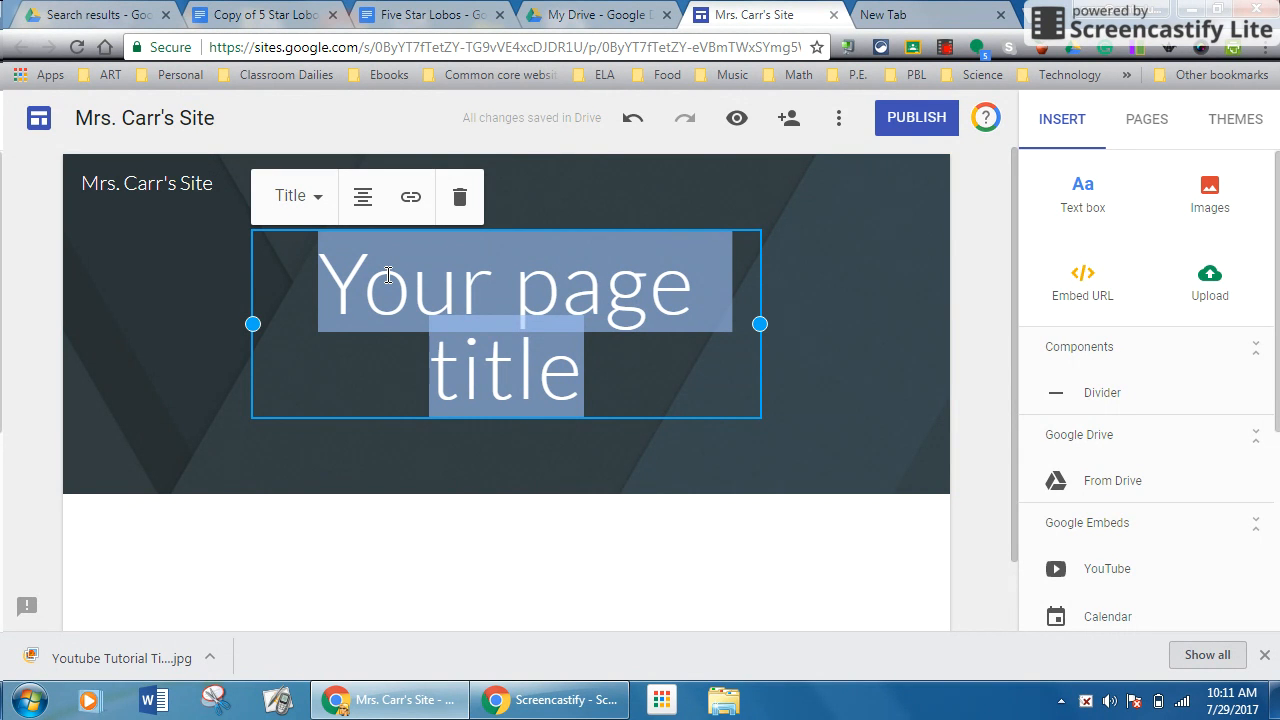
{"action": "type", "text": "Mrrs"}
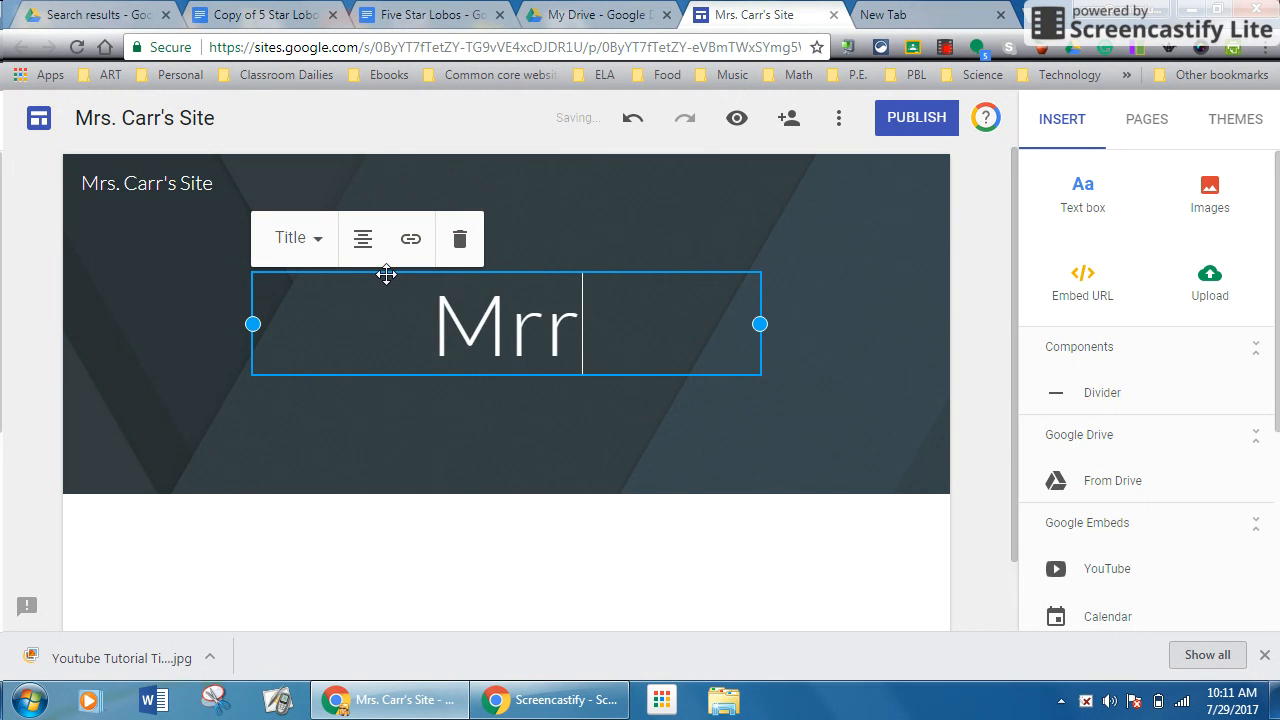
{"action": "key", "text": "BackSpace"}
{"action": "key", "text": "BackSpace"}
{"action": "type", "text": "s. "}
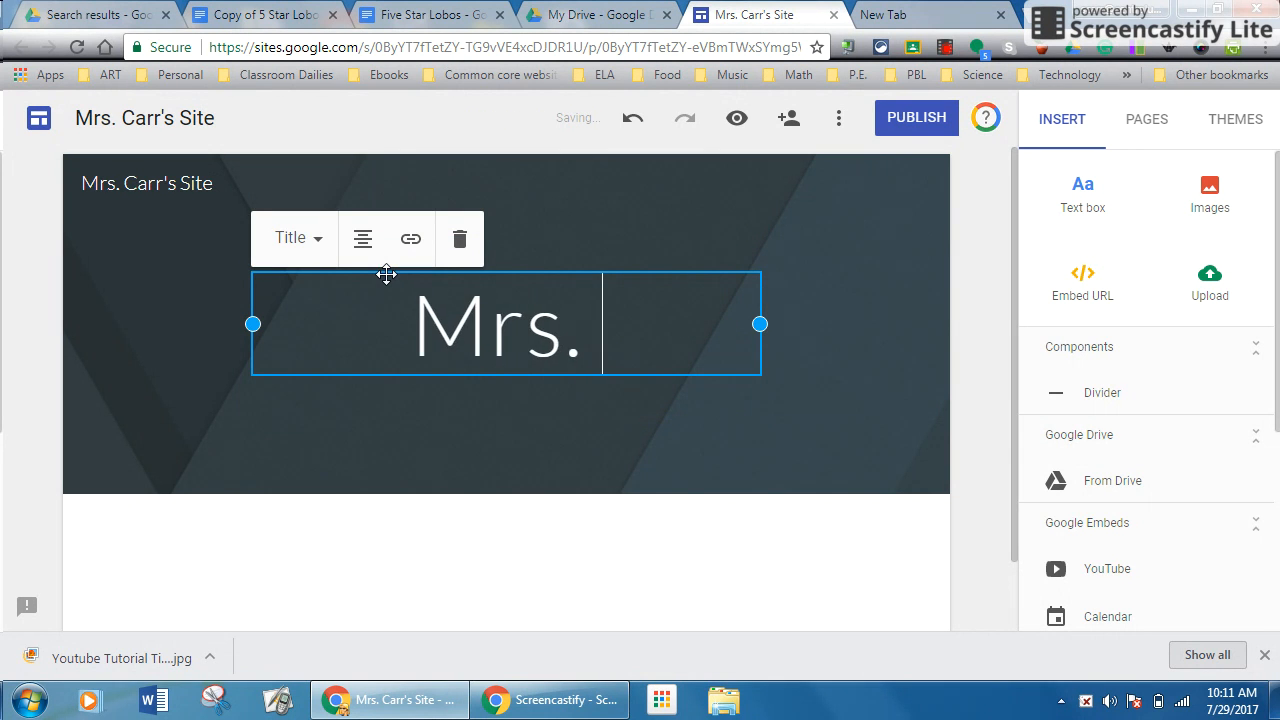
{"action": "type", "text": "Carr"}
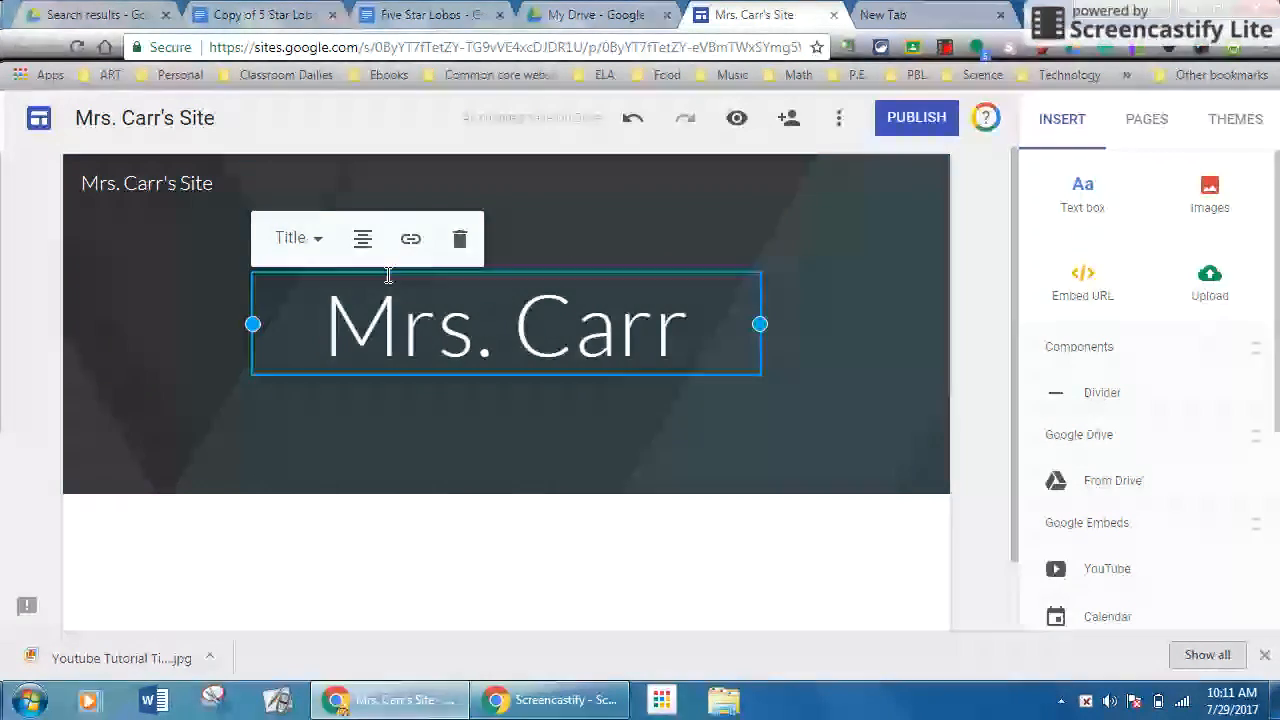
{"action": "type", "text": "'s Class "}
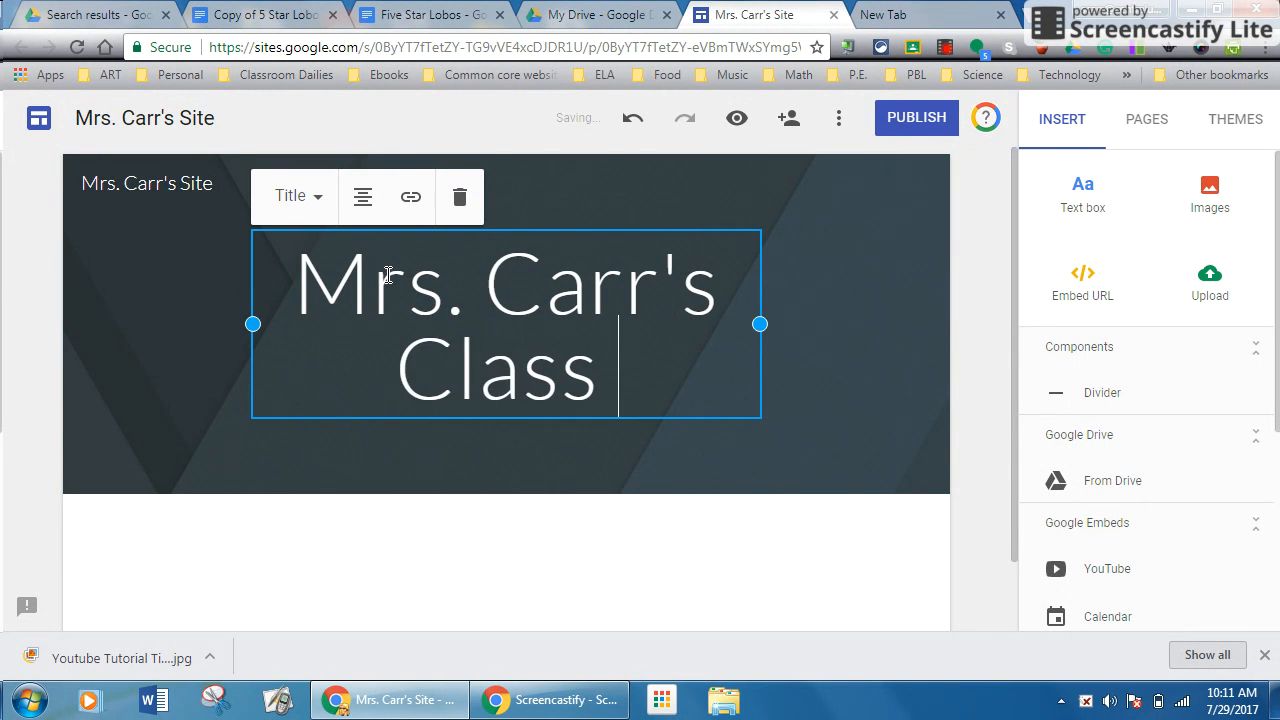
{"action": "type", "text": "Page"}
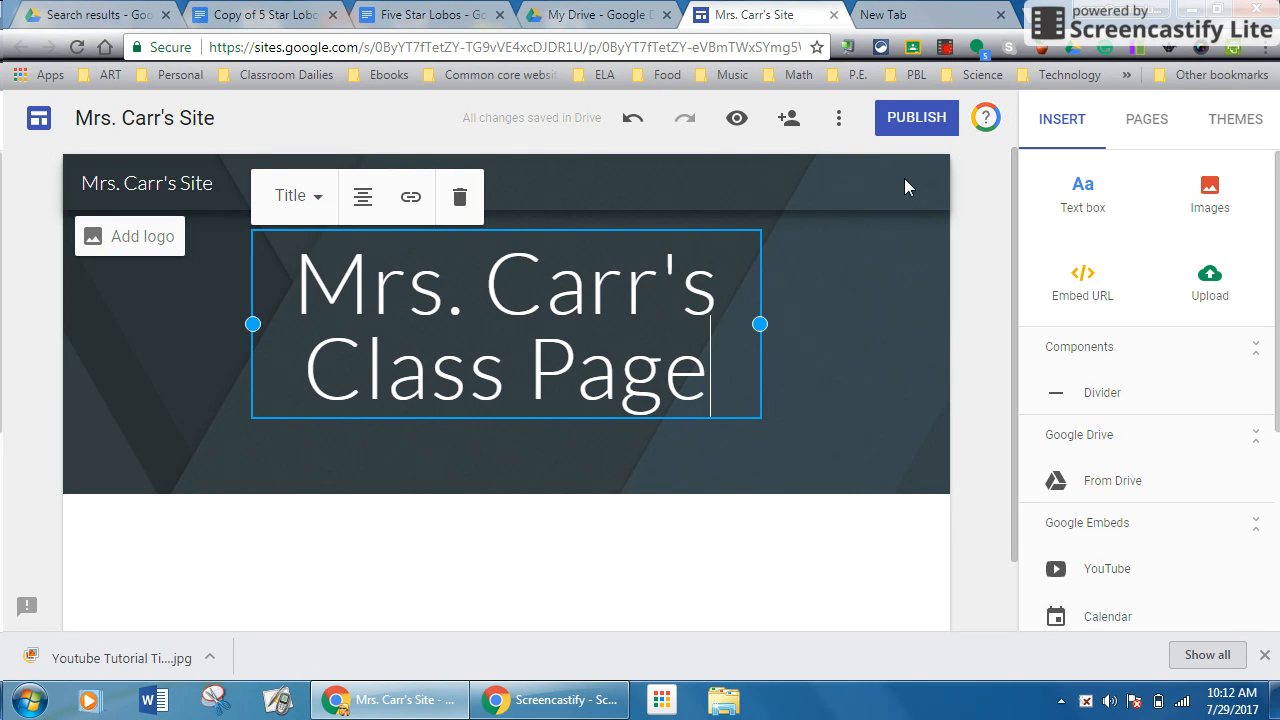
Apply the Aristotle theme to the site and look through the remaining themes
{"action": "left_click", "coordinate": [1221, 121]}
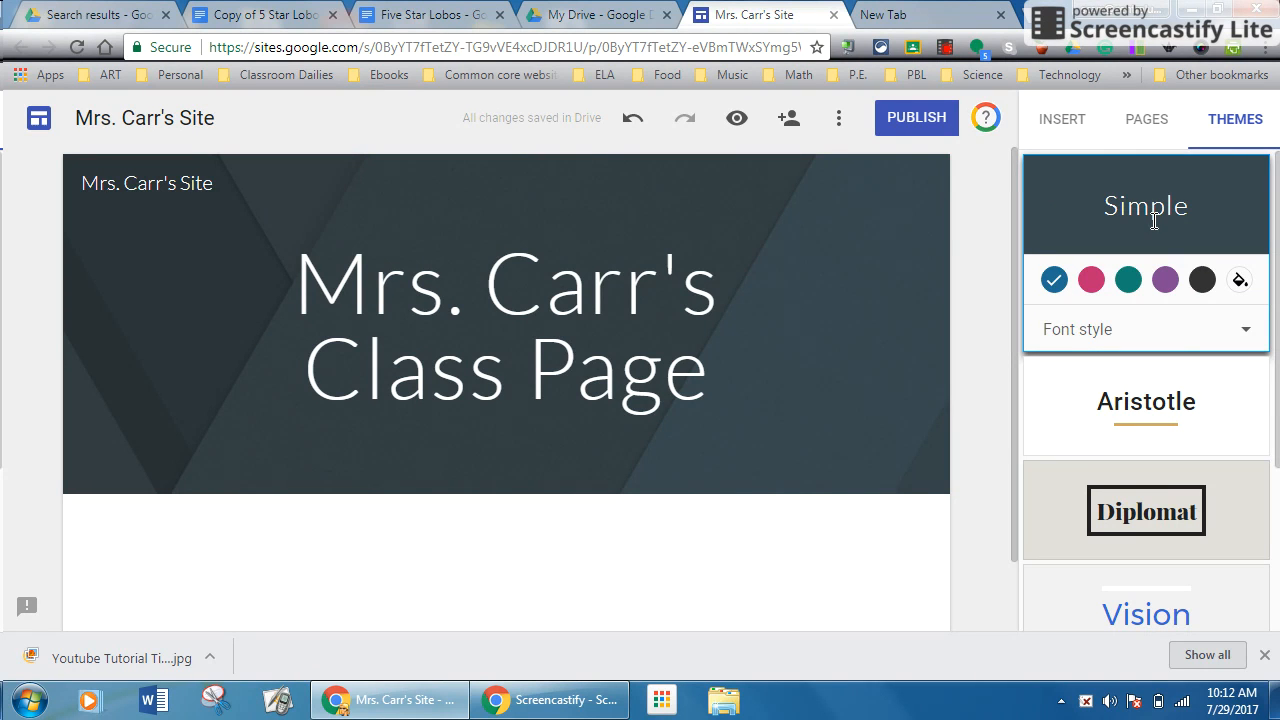
{"action": "left_click", "coordinate": [1210, 395]}
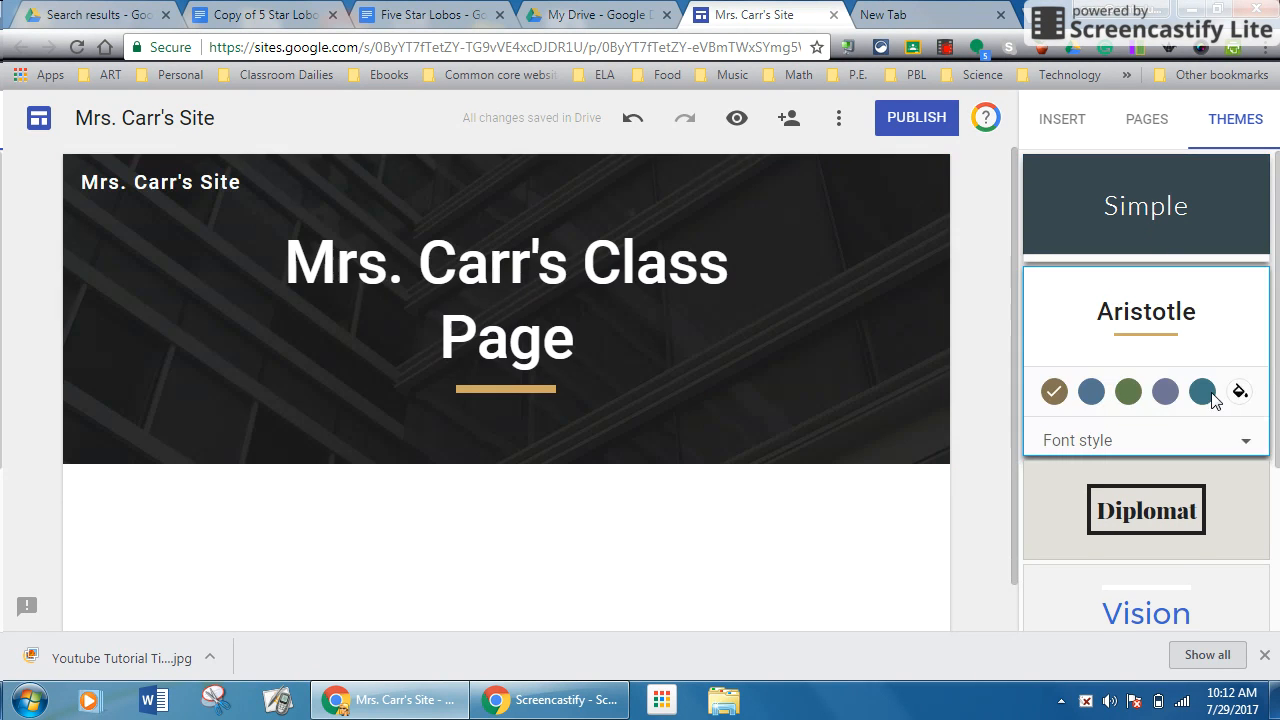
{"action": "left_click_drag", "start_coordinate": [1278, 393], "coordinate": [1257, 594]}
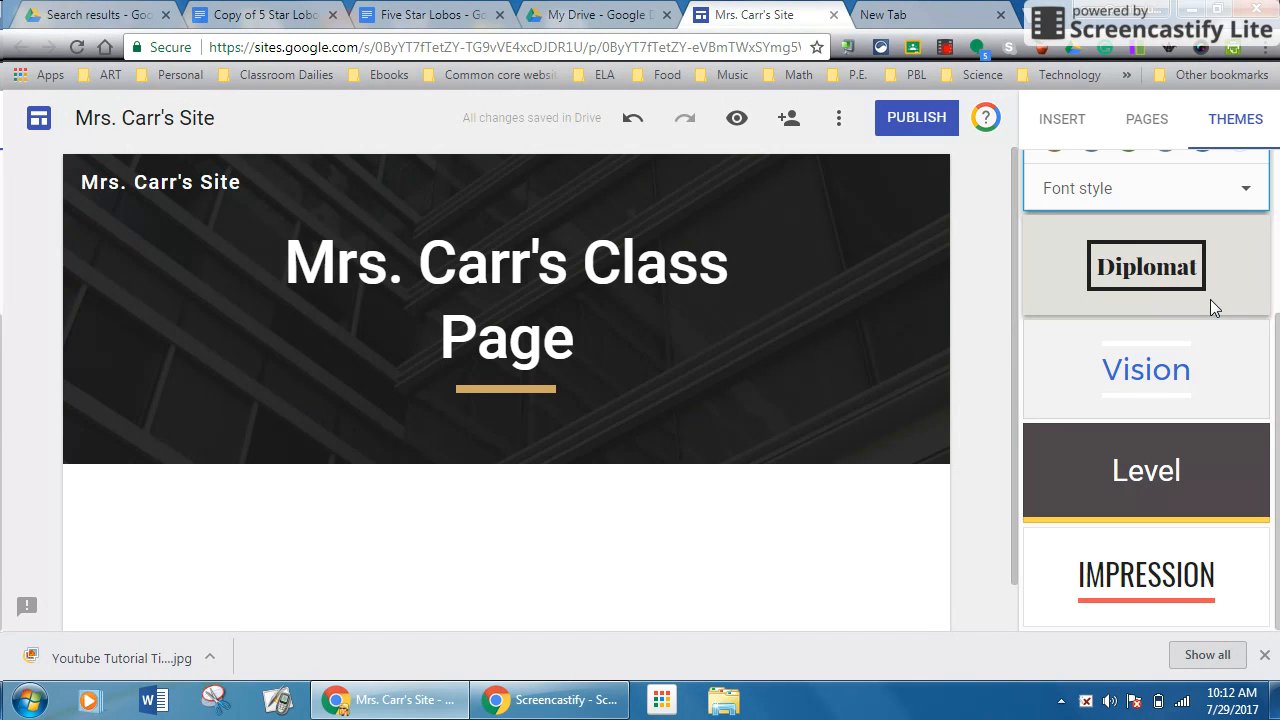
Replace the header image with pirate-kids.png from Google Drive, searching the Drive images for "Pirates"
{"action": "mouse_move", "coordinate": [731, 277]}
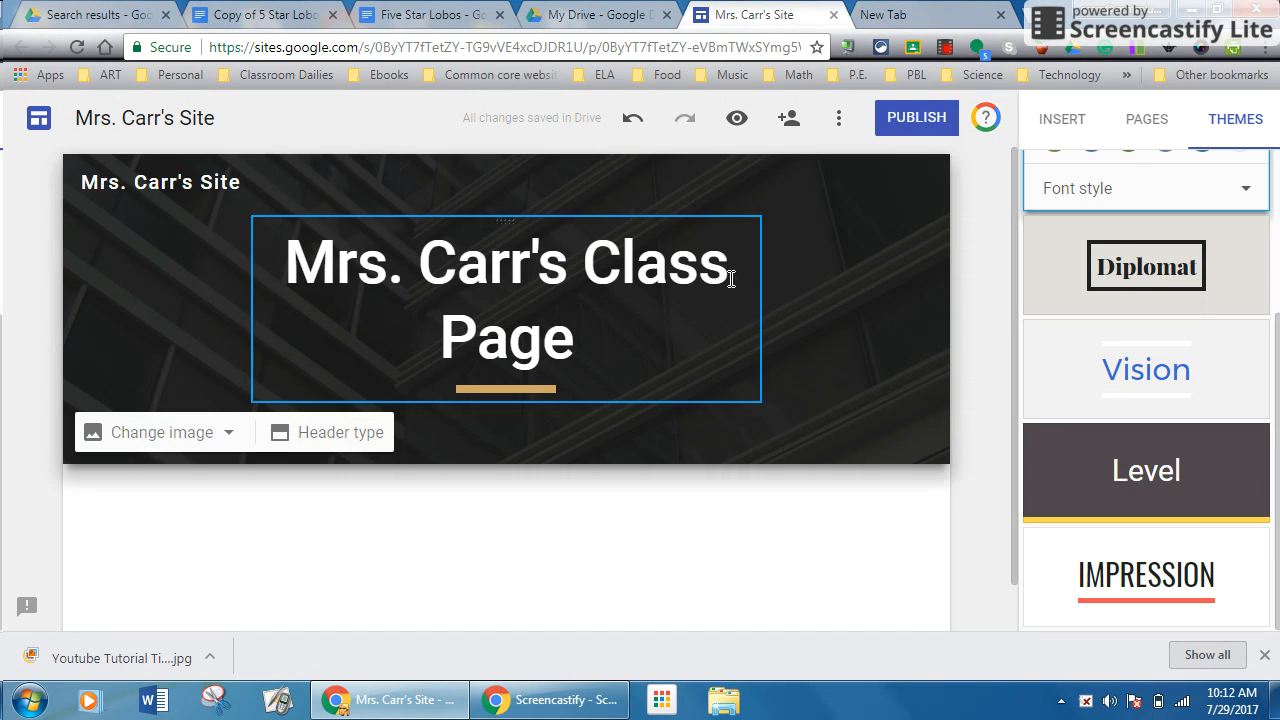
{"action": "left_click", "coordinate": [200, 436]}
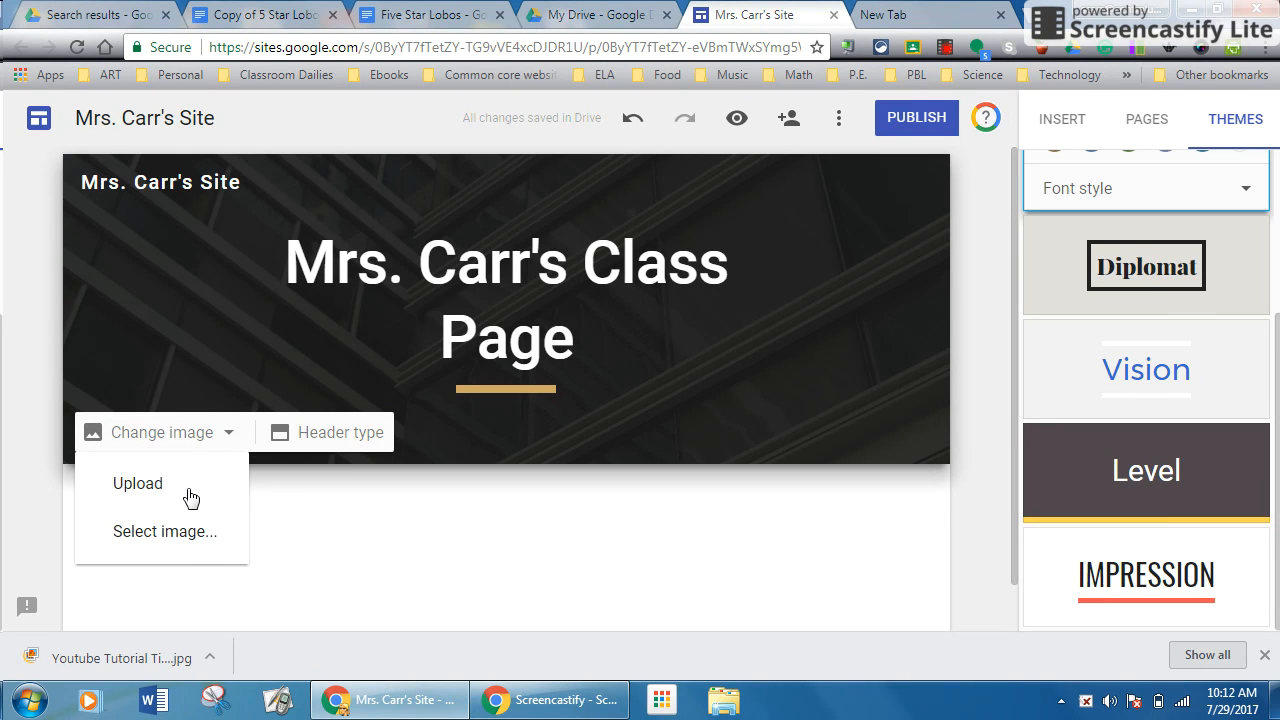
{"action": "left_click", "coordinate": [194, 546]}
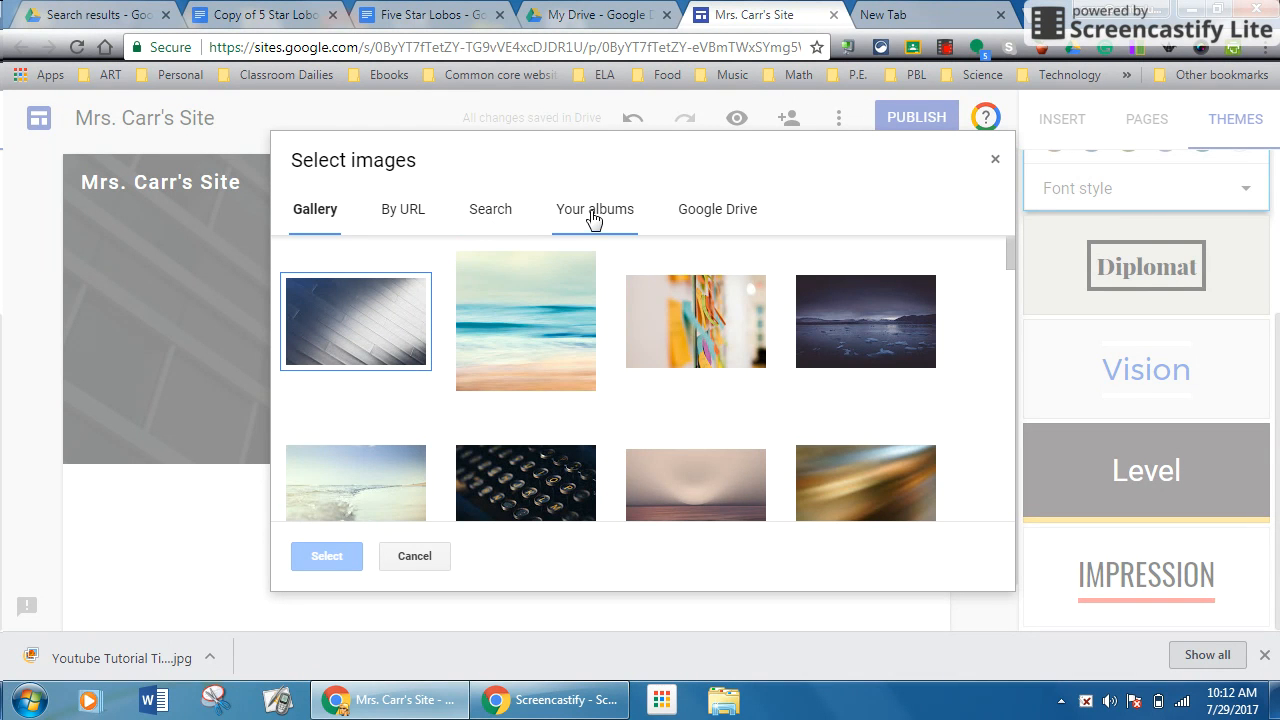
{"action": "left_click", "coordinate": [688, 217]}
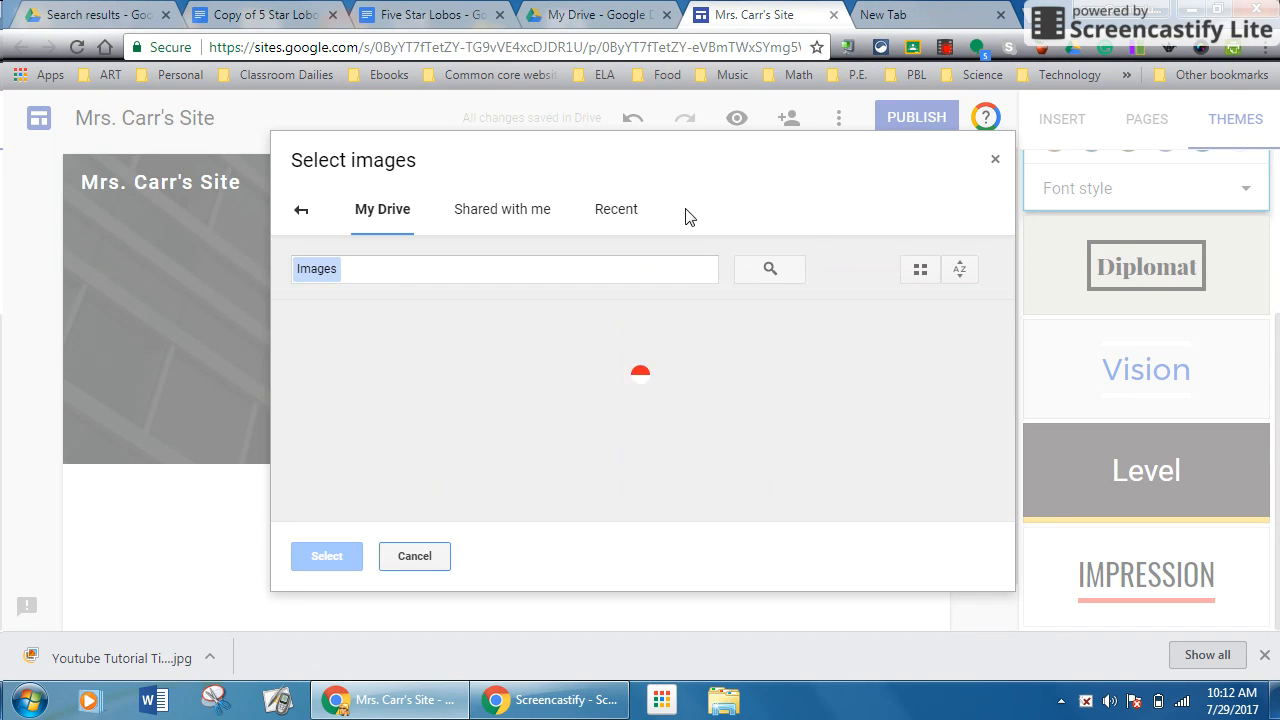
{"action": "left_click", "coordinate": [569, 273]}
{"action": "type", "text": "P"}
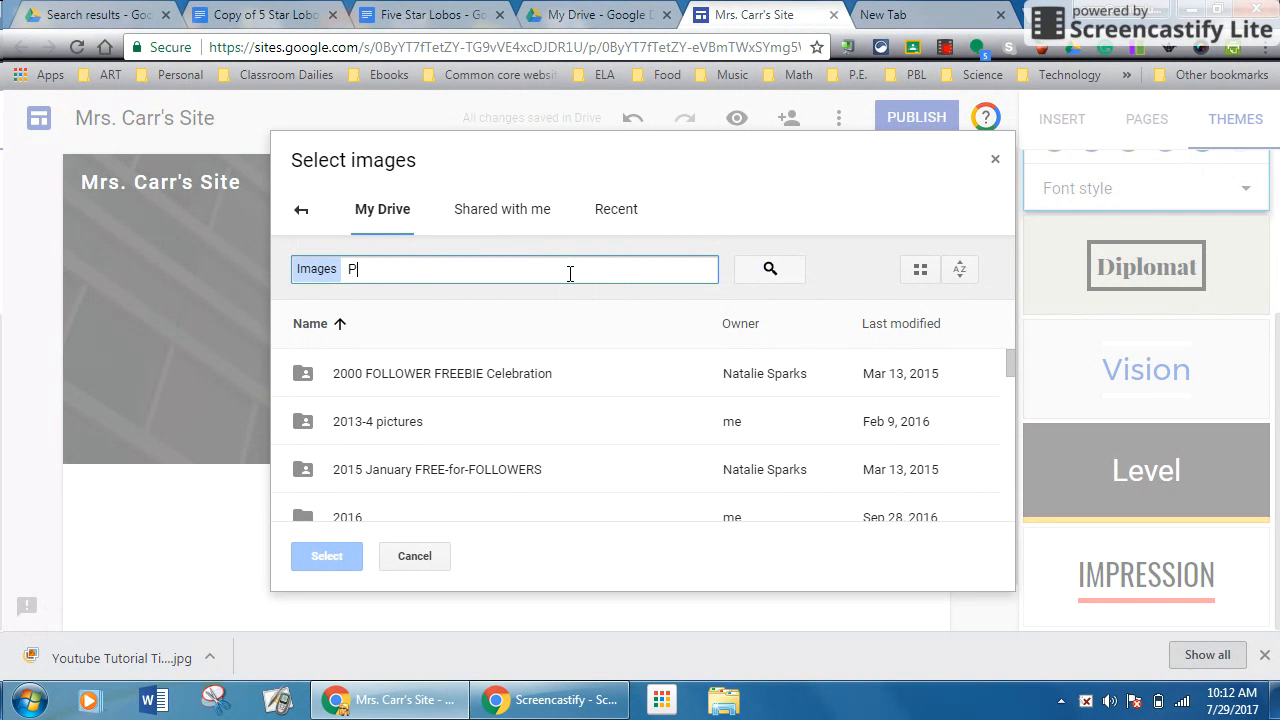
{"action": "type", "text": "irates"}
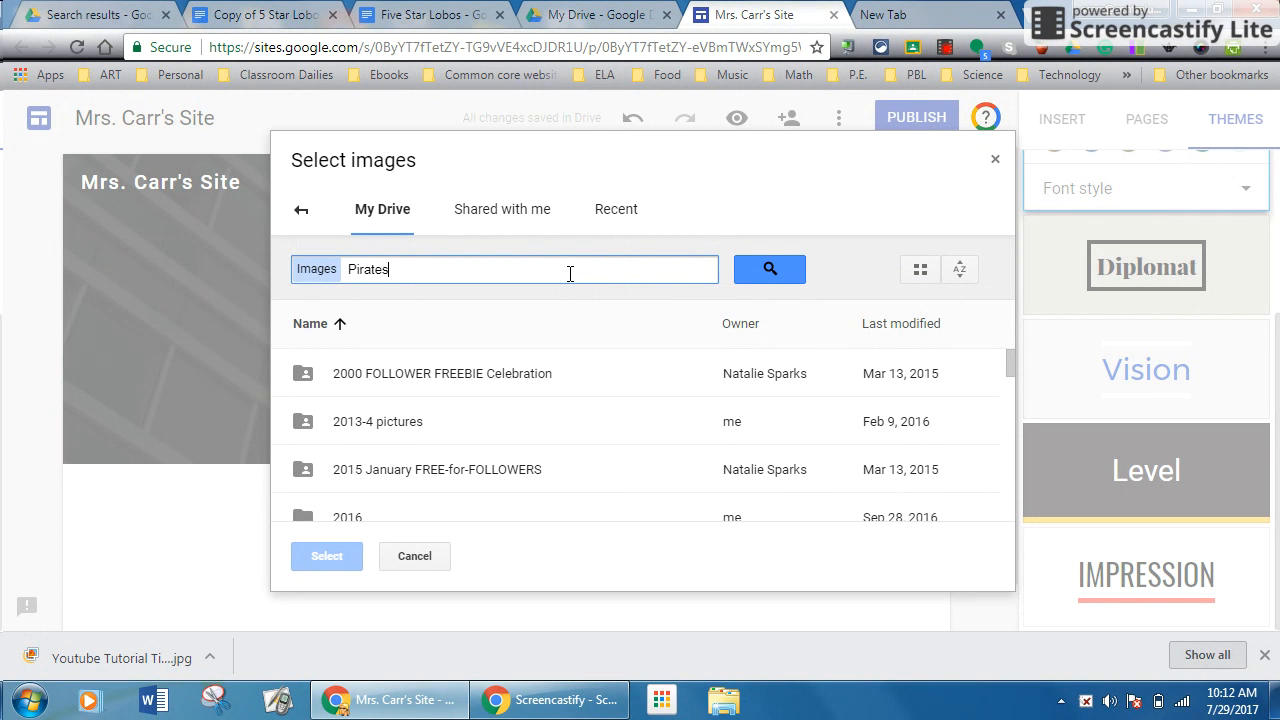
{"action": "key", "text": "Return"}
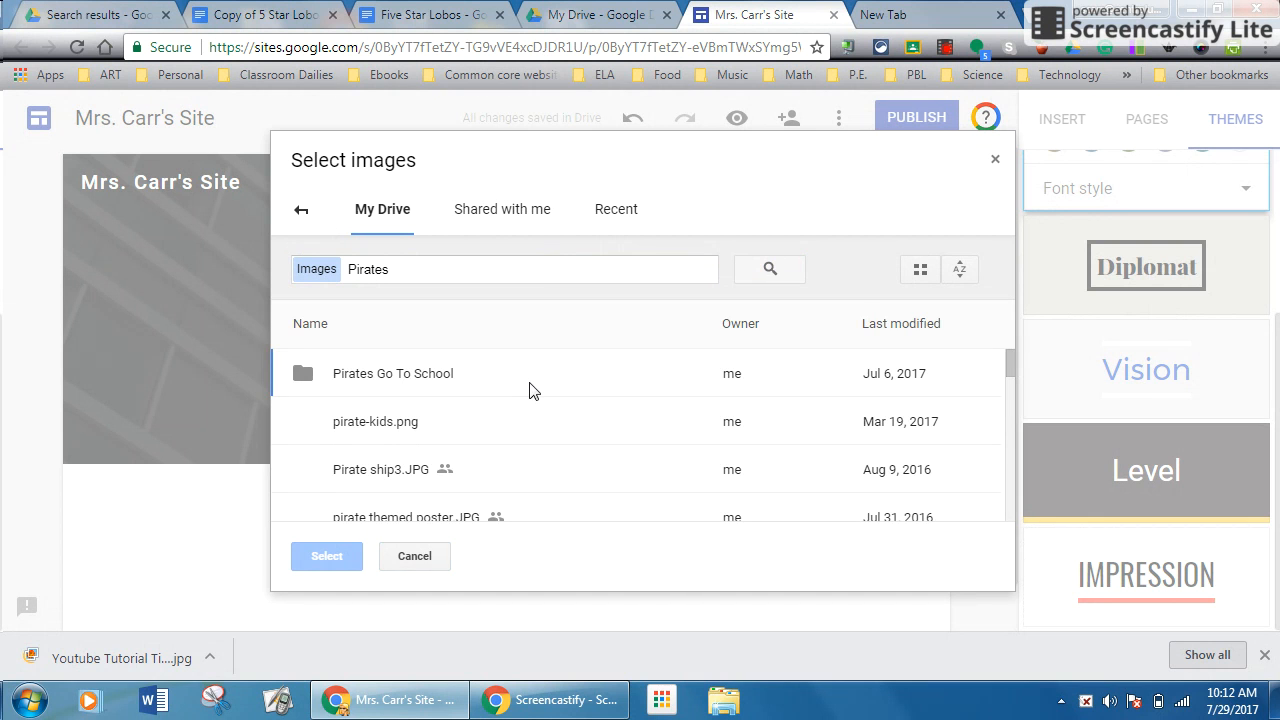
{"action": "left_click", "coordinate": [402, 420]}
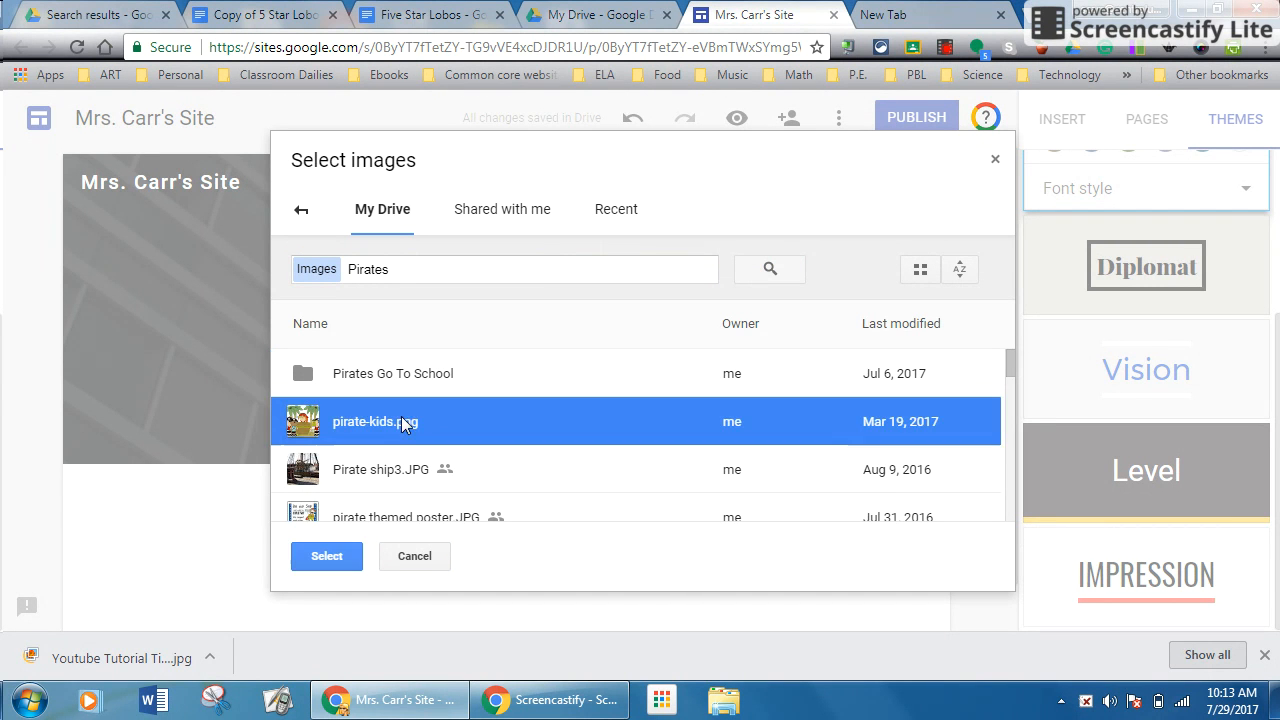
{"action": "left_click", "coordinate": [323, 560]}
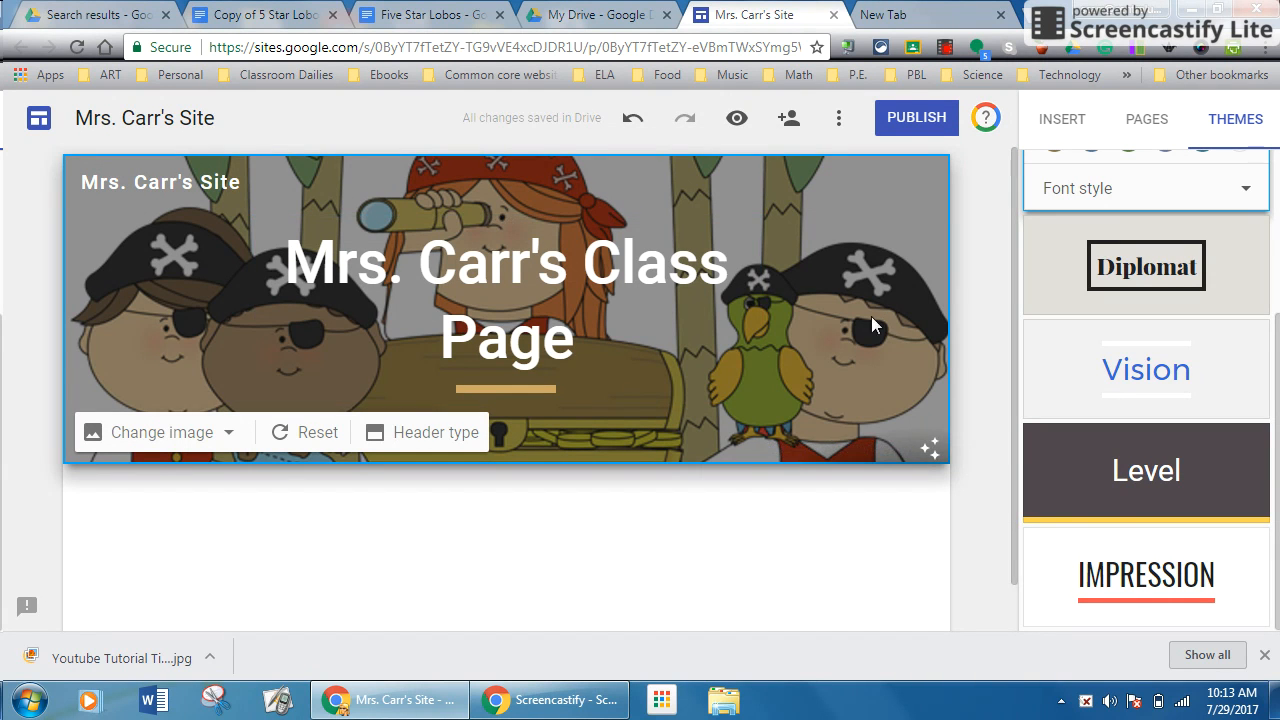
Try the Large banner and Title only header types and return the header to Banner
{"action": "left_click", "coordinate": [458, 434]}
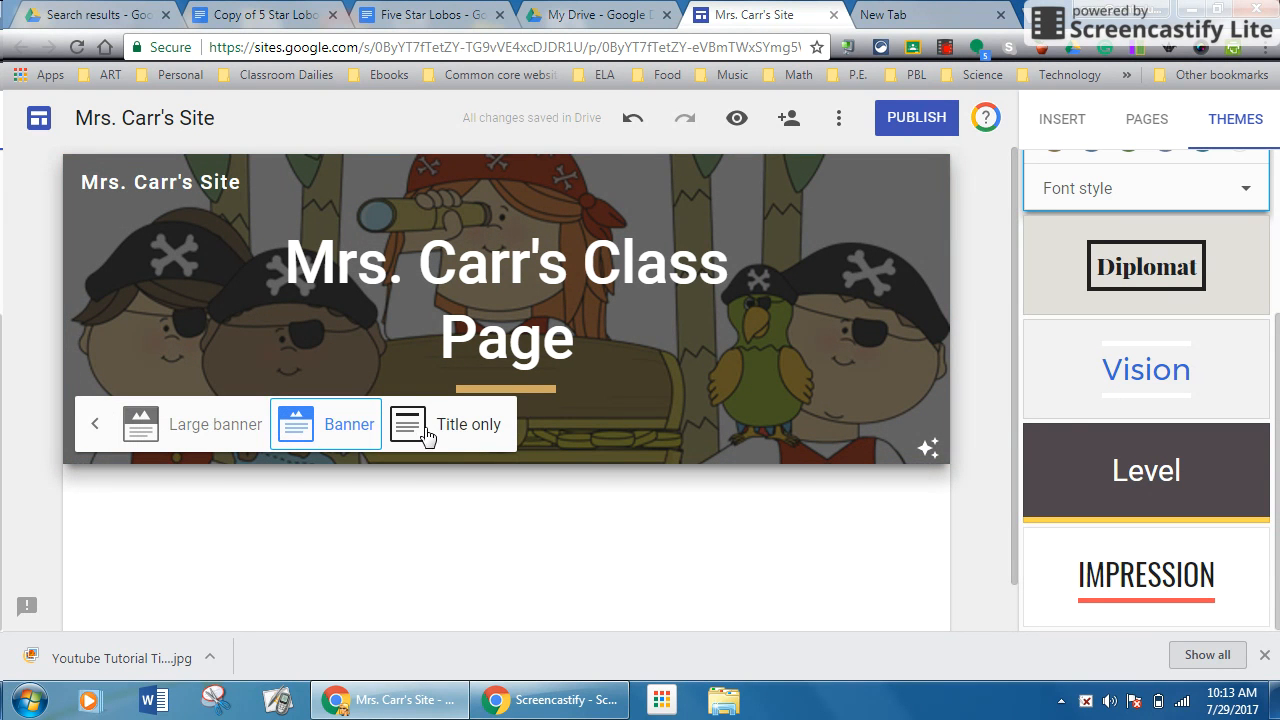
{"action": "left_click", "coordinate": [240, 424]}
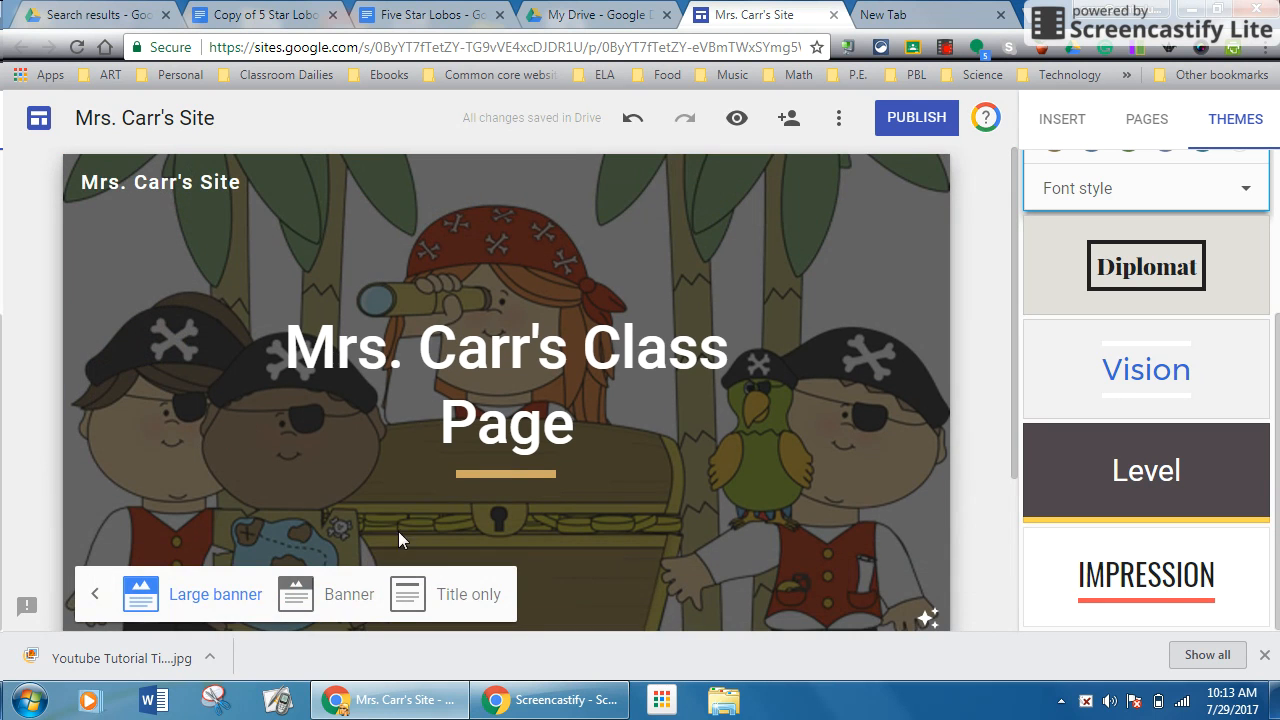
{"action": "left_click", "coordinate": [458, 595]}
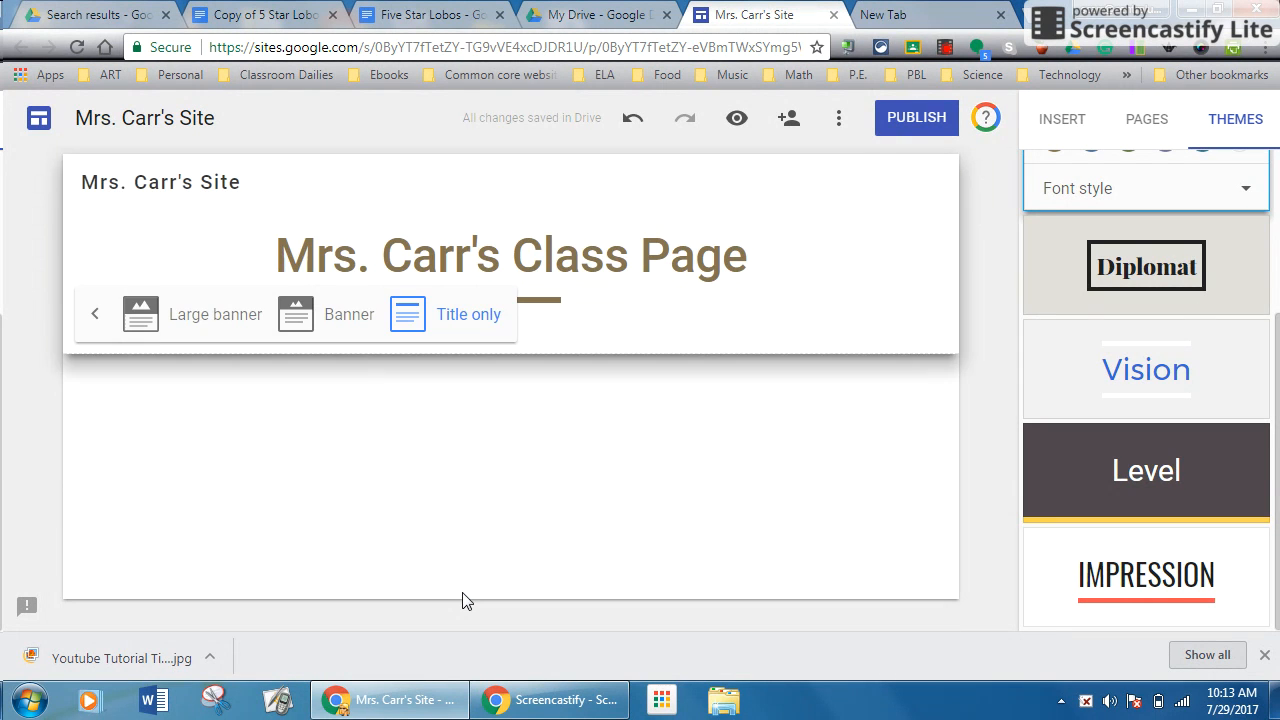
{"action": "left_click", "coordinate": [343, 316]}
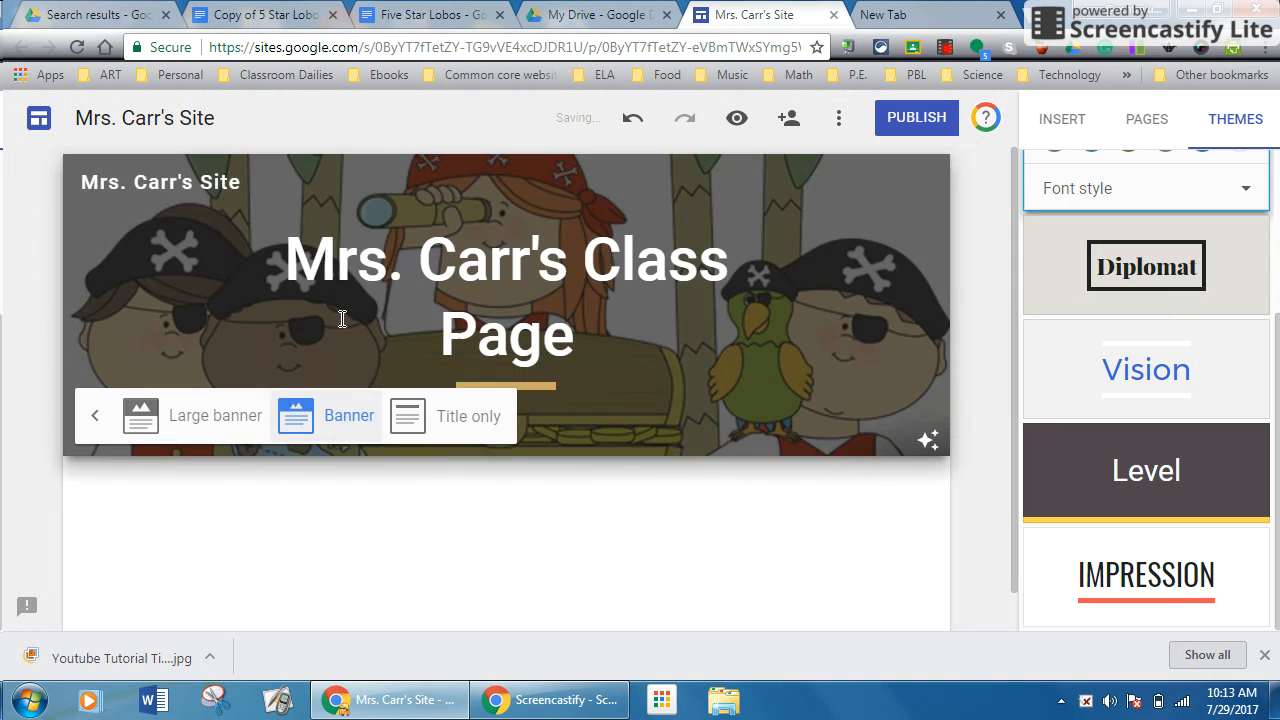
{"action": "left_click", "coordinate": [93, 427]}
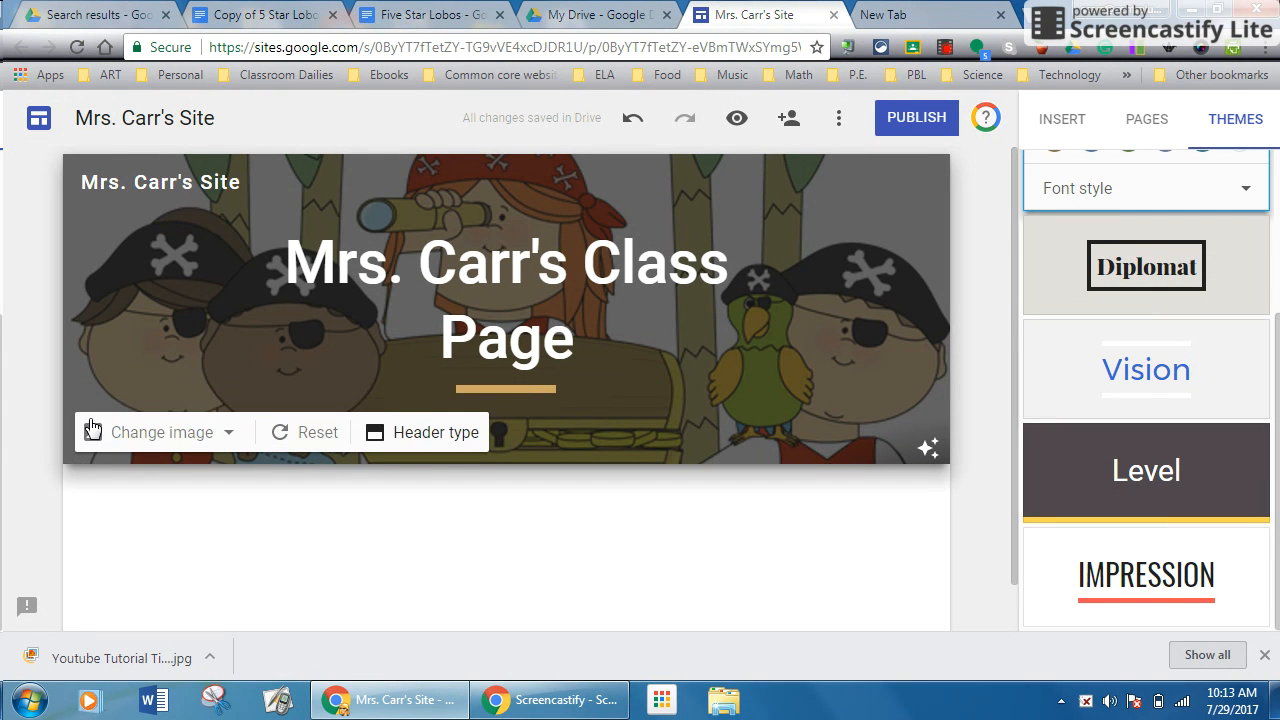
Add a new page named "Math" to the site
{"action": "left_click", "coordinate": [1134, 124]}
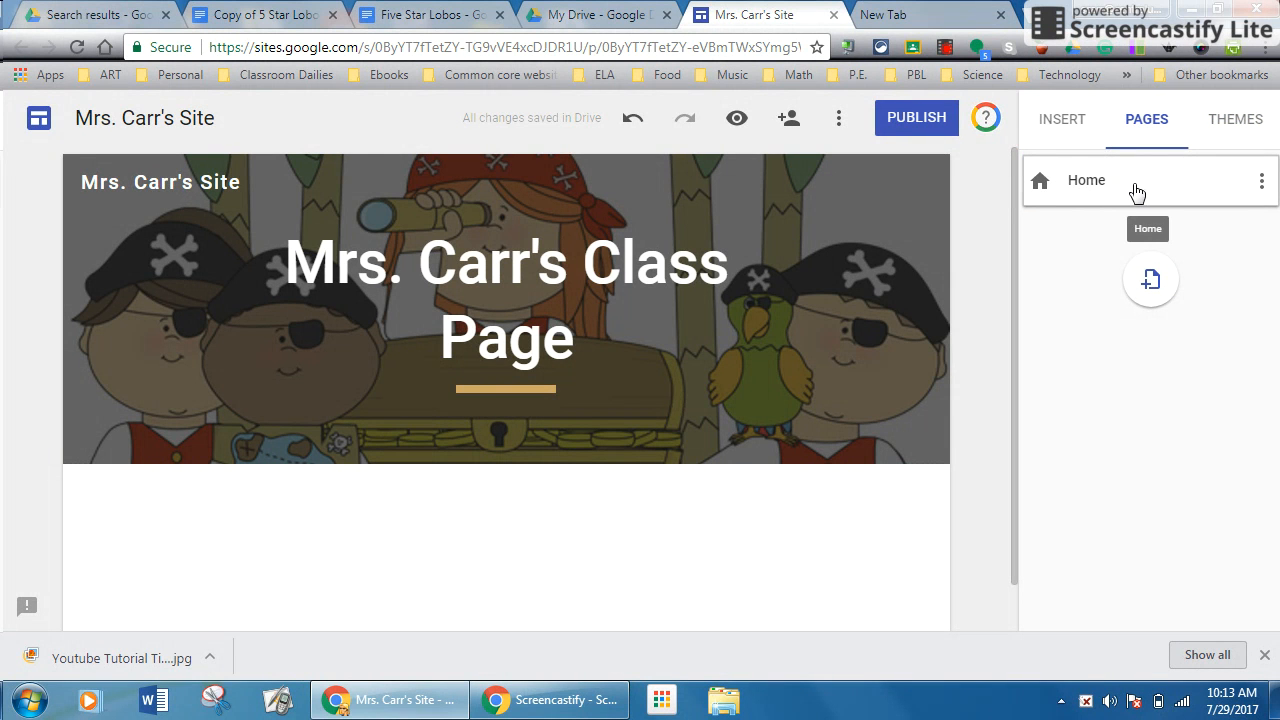
{"action": "left_click", "coordinate": [1152, 287]}
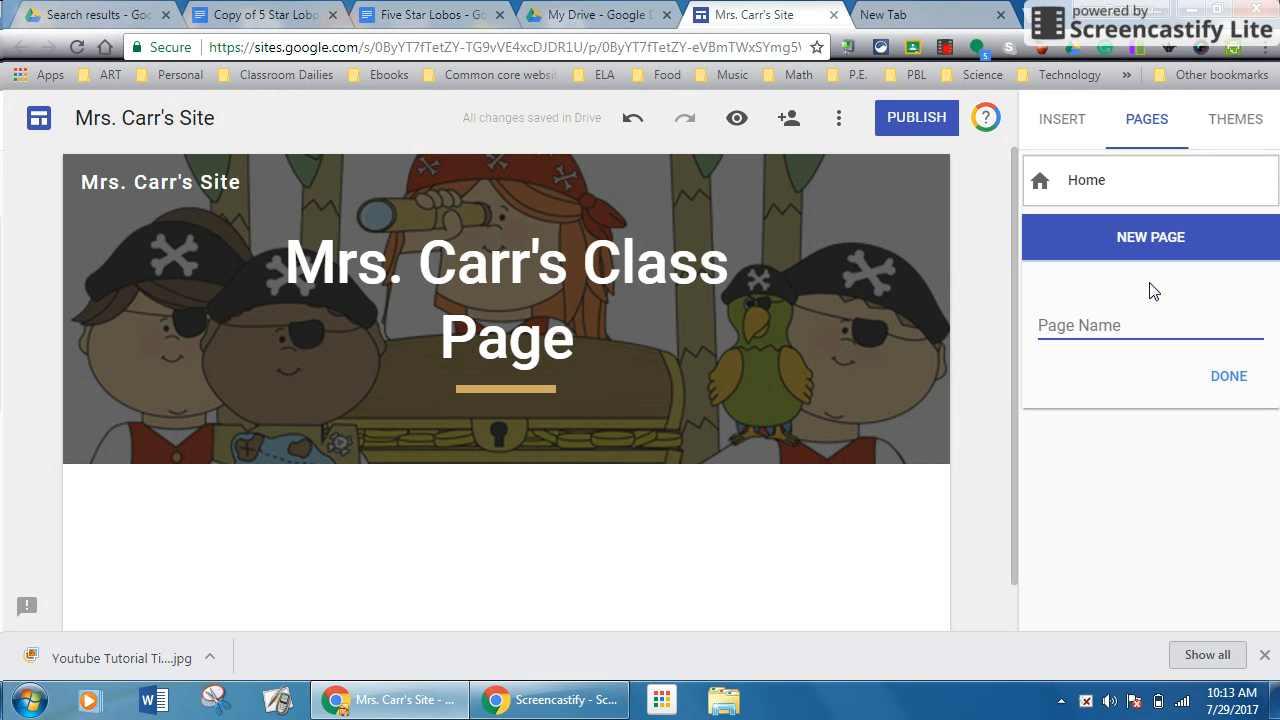
{"action": "type", "text": "Math"}
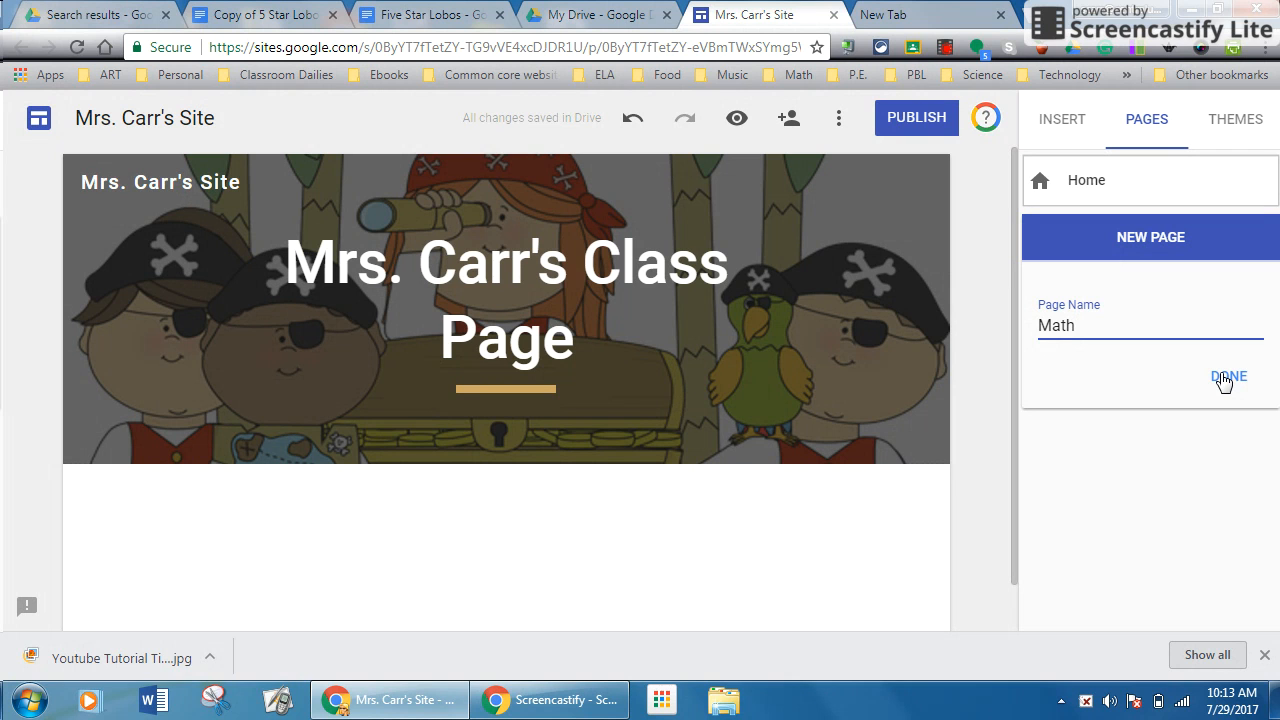
{"action": "left_click", "coordinate": [1226, 378]}
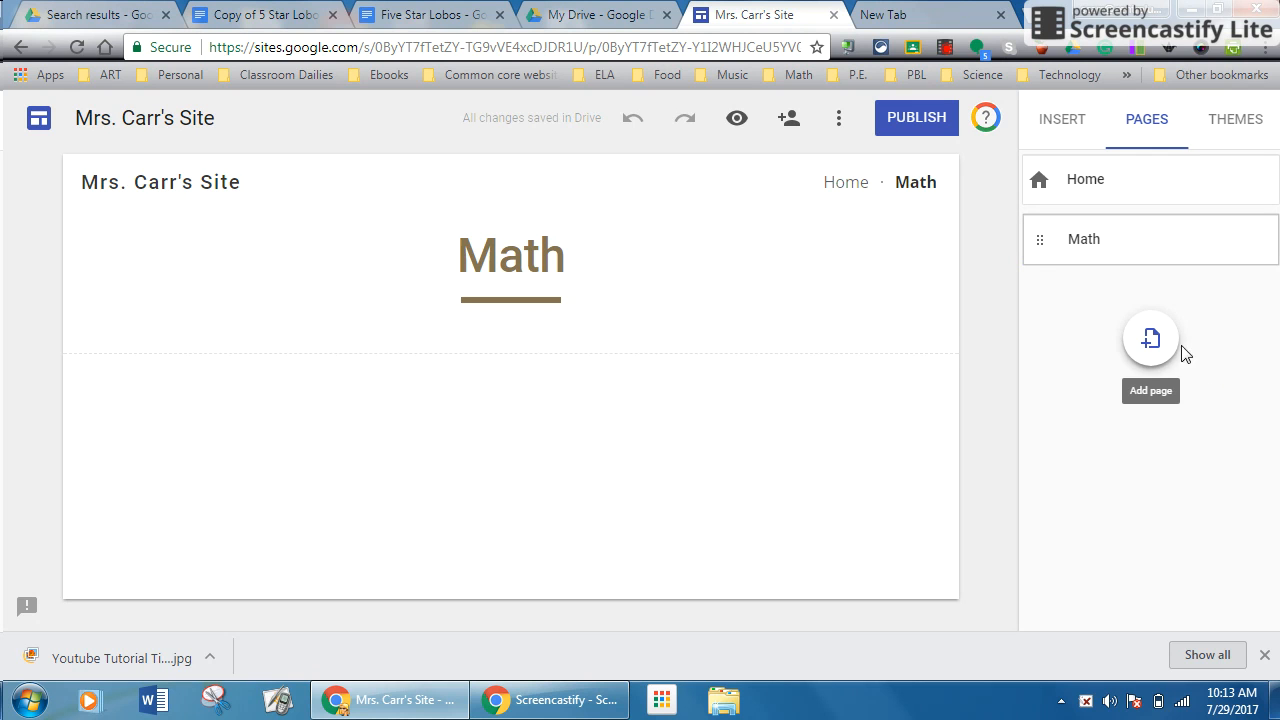
Add two more pages to the site, named "ELA" and "Class Field Trips"
{"action": "left_click", "coordinate": [1151, 340]}
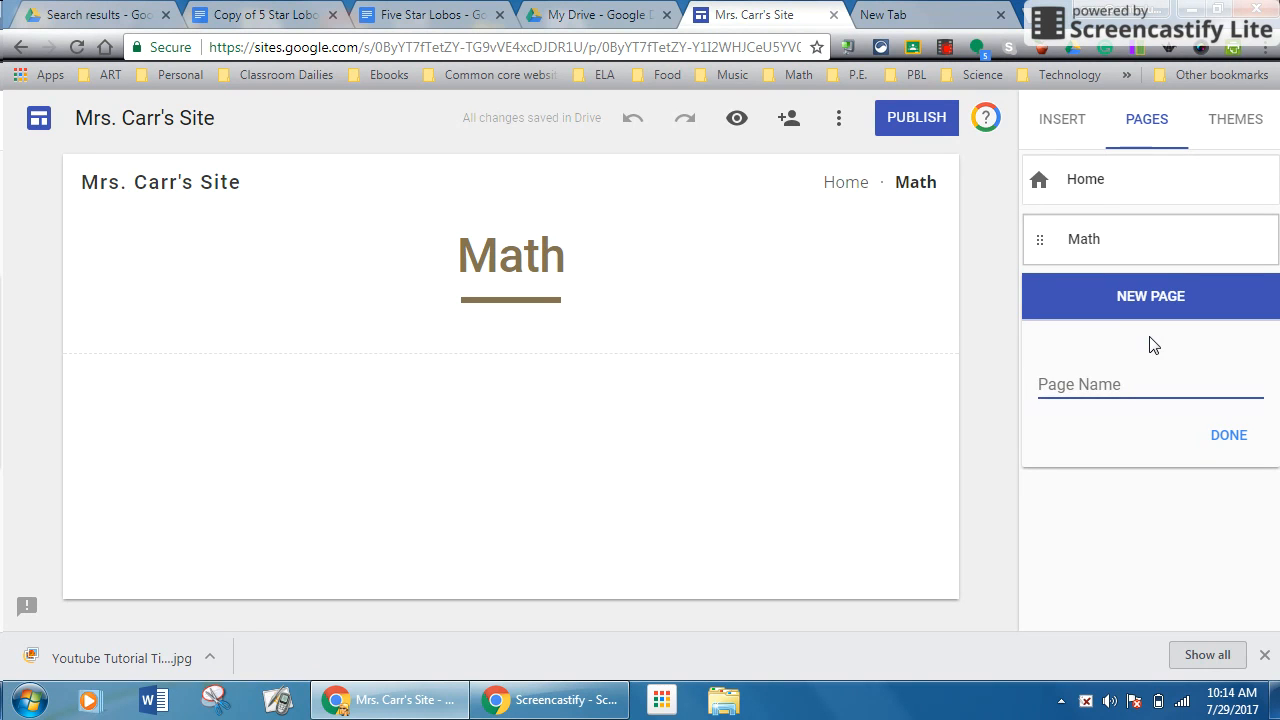
{"action": "type", "text": "ELA"}
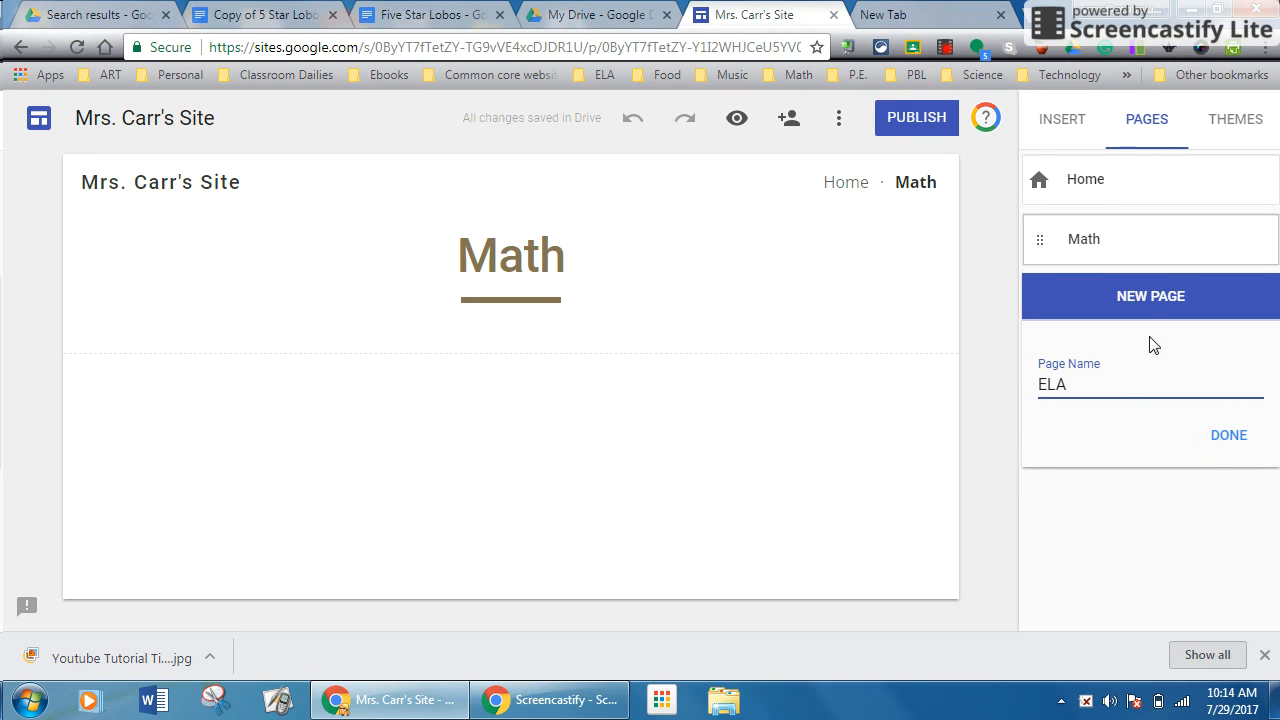
{"action": "left_click", "coordinate": [1228, 438]}
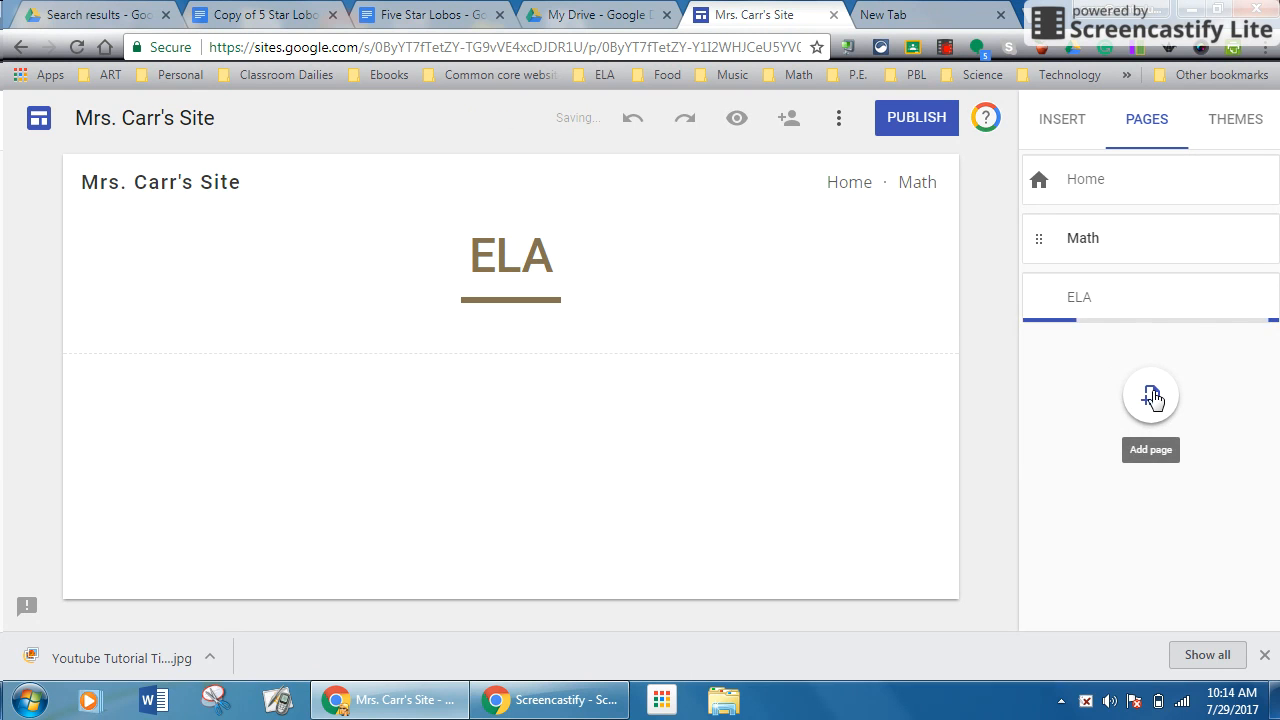
{"action": "left_click", "coordinate": [1152, 396]}
{"action": "type", "text": "Class"}
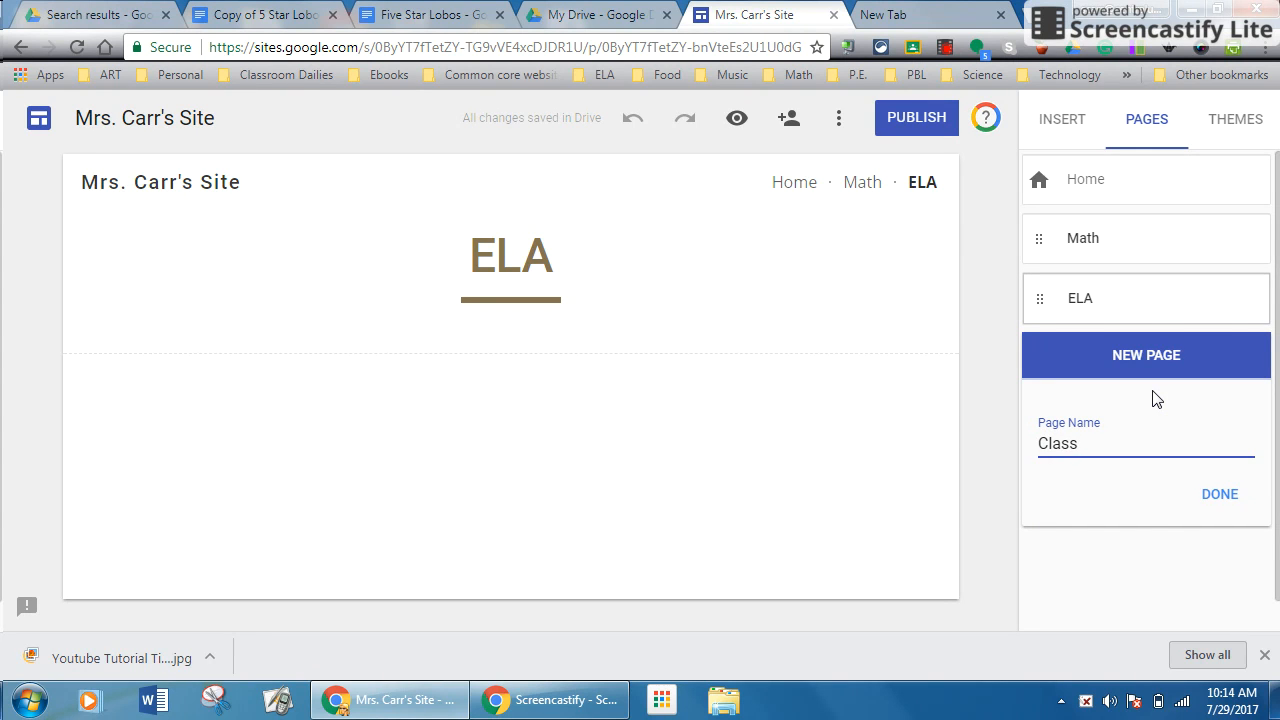
{"action": "type", "text": "Field Trips"}
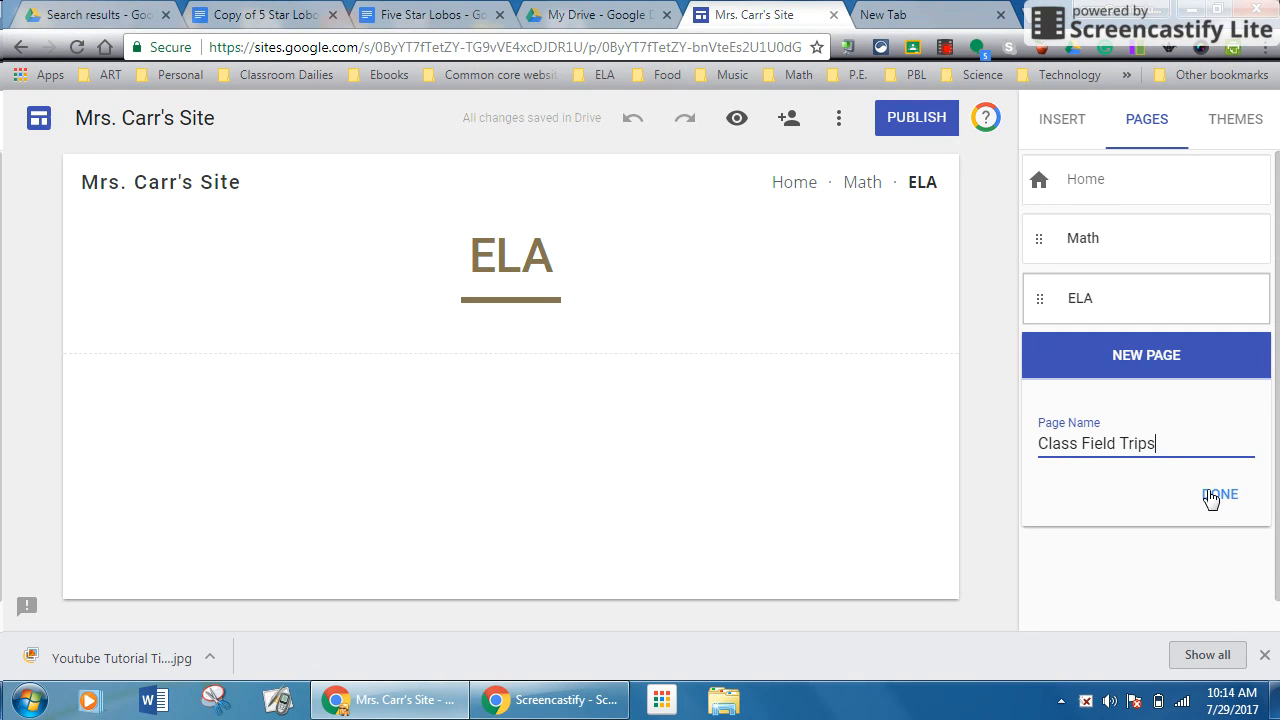
{"action": "left_click", "coordinate": [1211, 496]}
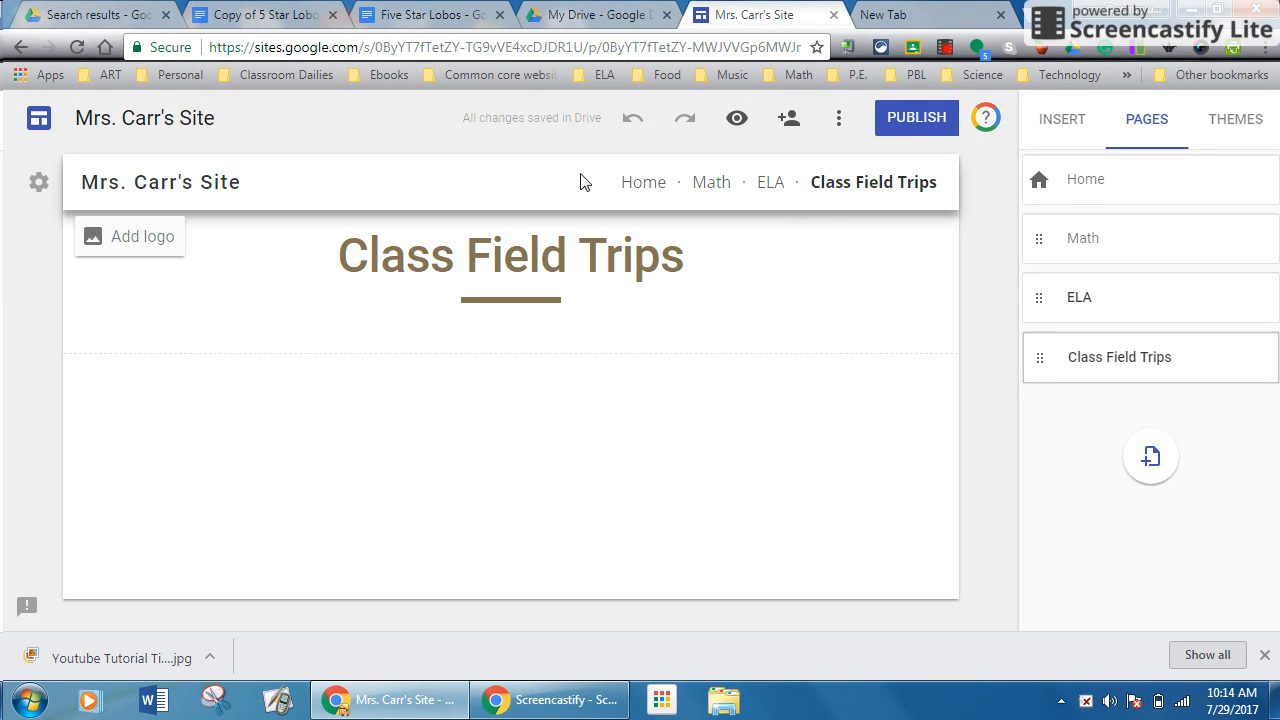
Switch the site's navigation mode to Side navigation and check the page links in its menu
{"action": "left_click", "coordinate": [35, 190]}
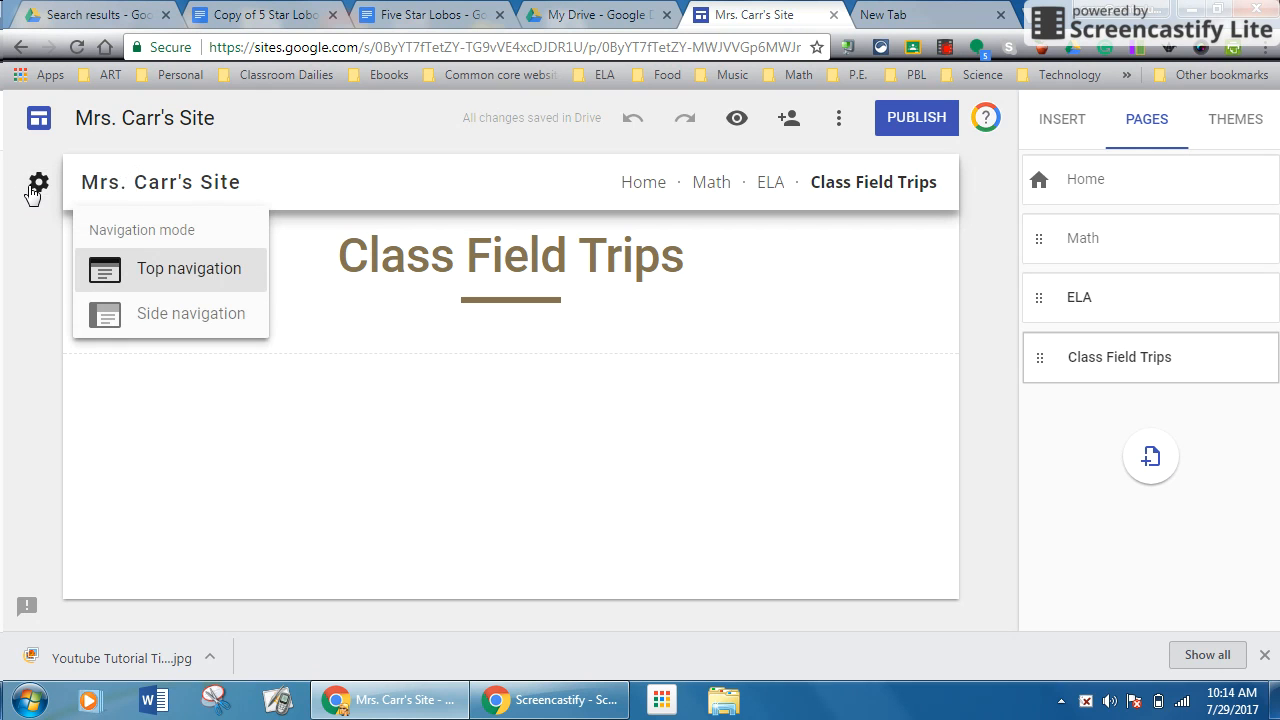
{"action": "left_click", "coordinate": [165, 323]}
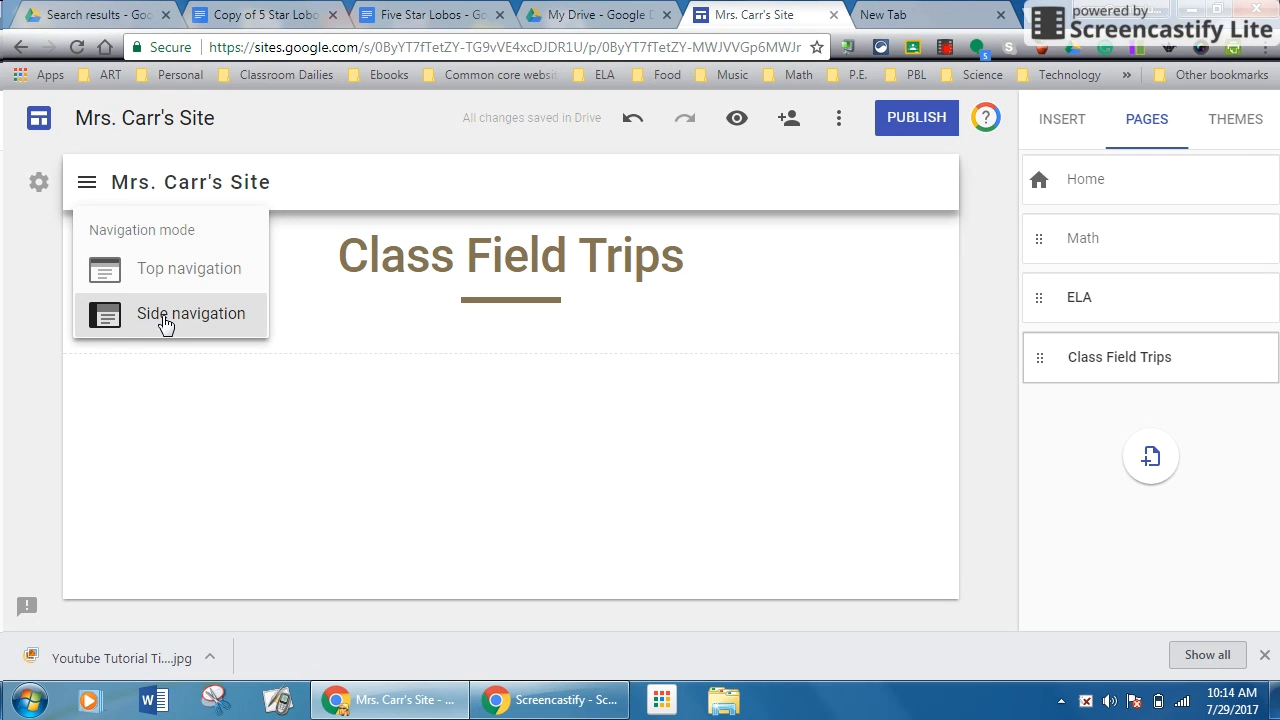
{"action": "left_click", "coordinate": [85, 192]}
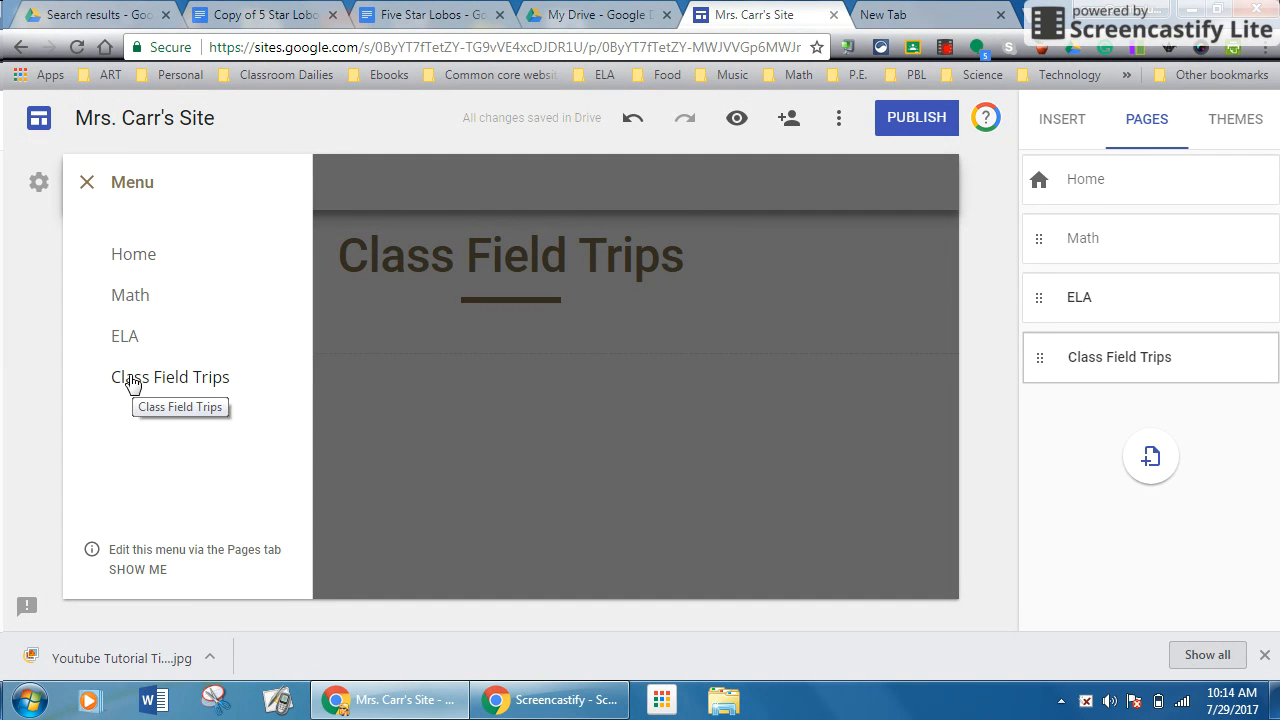
{"action": "left_click", "coordinate": [443, 446]}
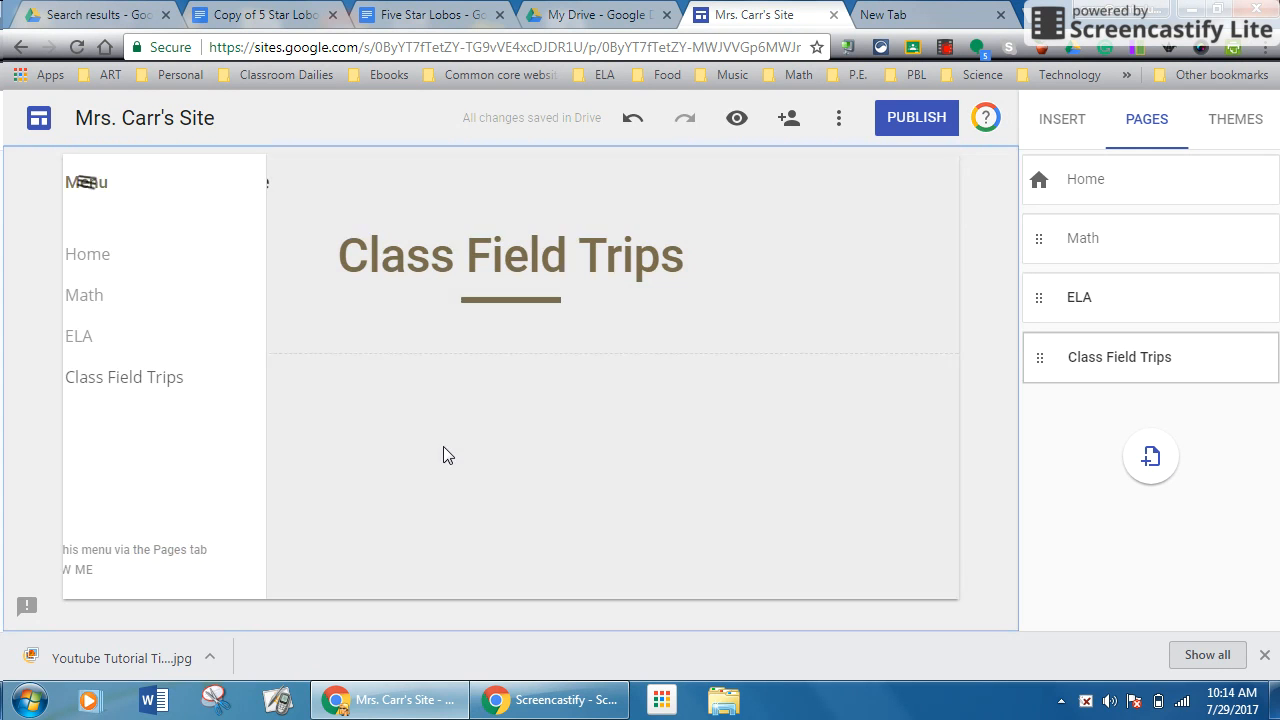
Look through the content that can be inserted on a page, including components, Google Drive files, Google embeds and Google Docs items
{"action": "left_click", "coordinate": [1058, 122]}
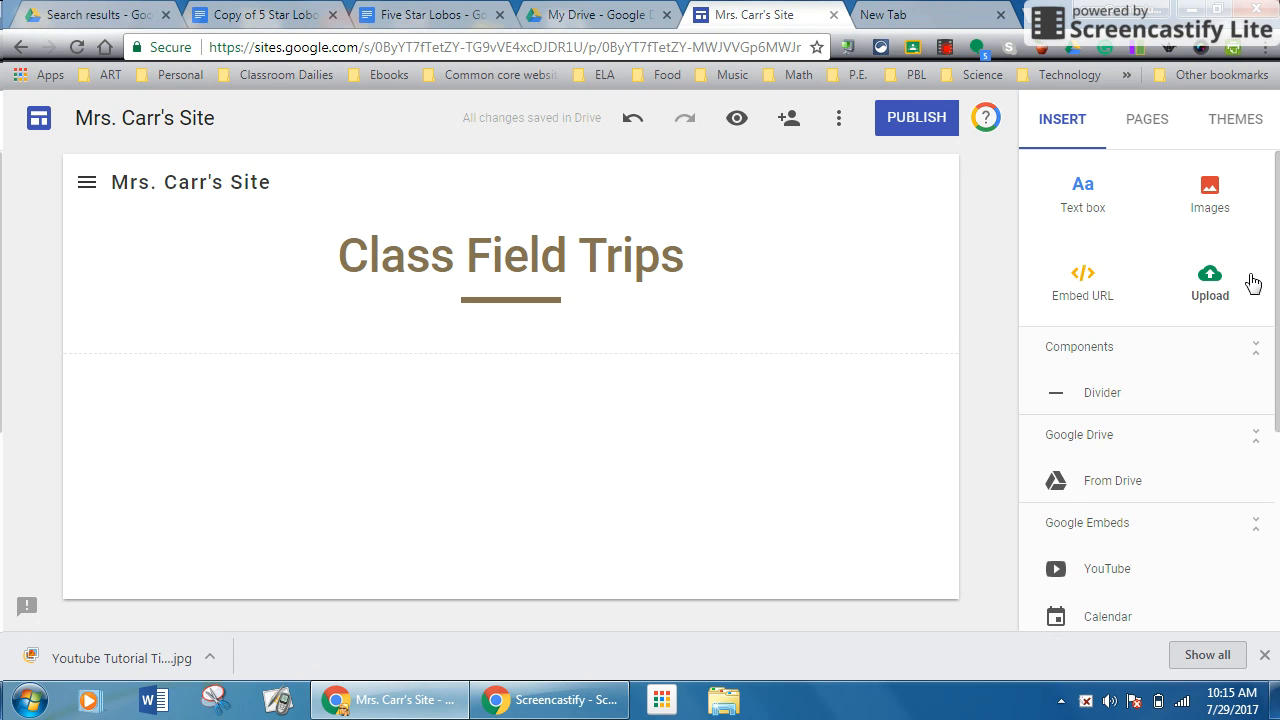
{"action": "scroll", "coordinate": [1274, 286], "scroll_direction": "down", "scroll_amount": 1}
{"action": "left_click_drag", "start_coordinate": [1274, 286], "coordinate": [1268, 338]}
{"action": "scroll", "coordinate": [1266, 350], "scroll_direction": "down", "scroll_amount": 1}
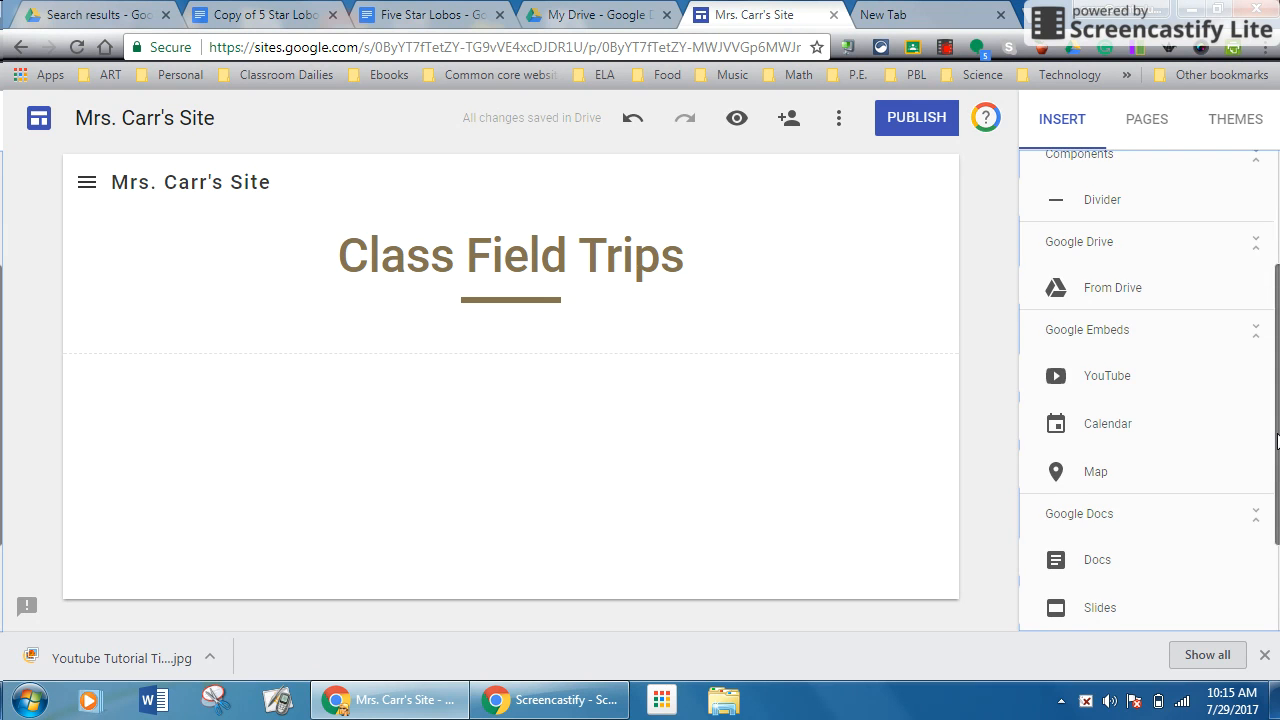
{"action": "scroll", "coordinate": [1266, 508], "scroll_direction": "down", "scroll_amount": 3}
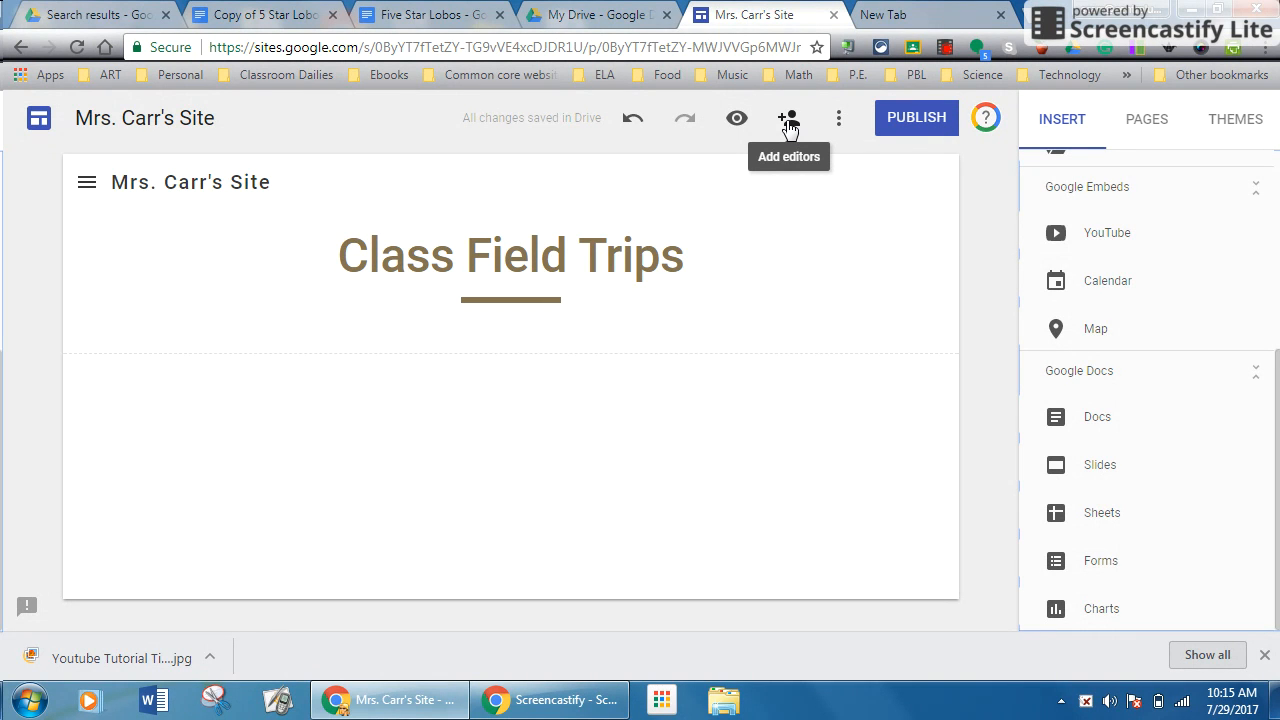
Preview the site at tablet and phone size, view the Home page through the phone menu, and return to editing
{"action": "left_click", "coordinate": [737, 120]}
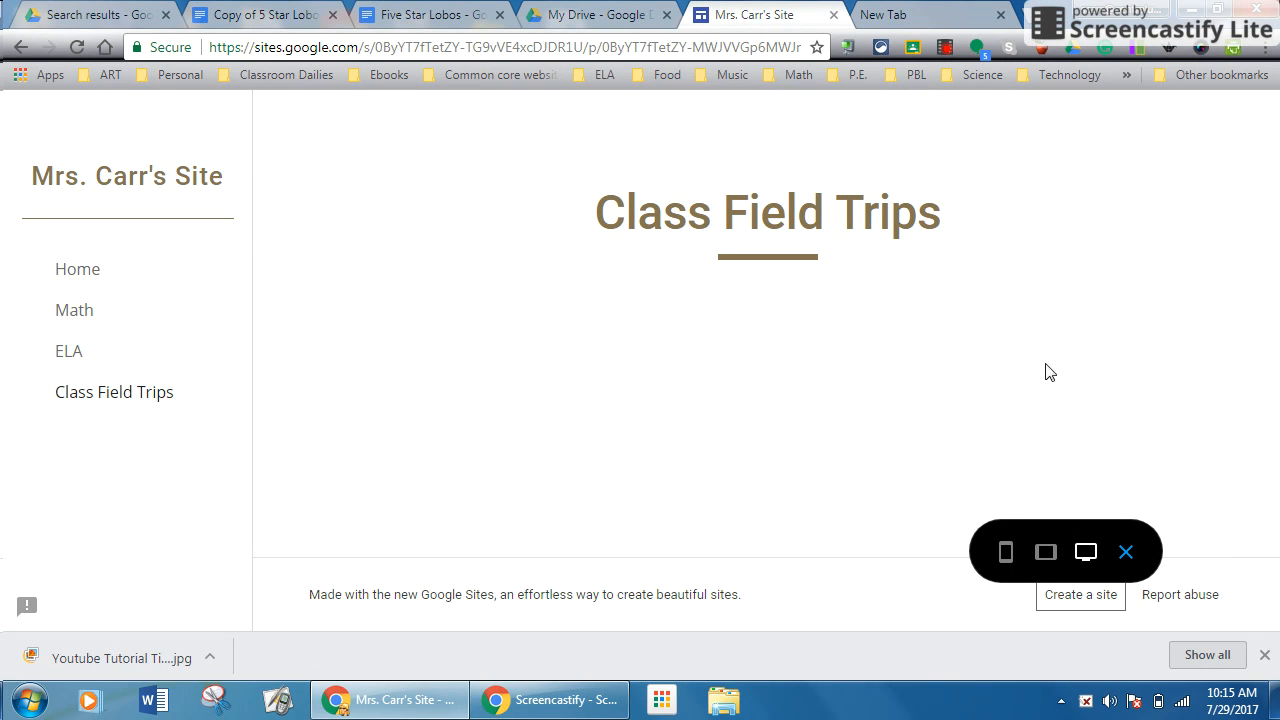
{"action": "left_click", "coordinate": [1044, 553]}
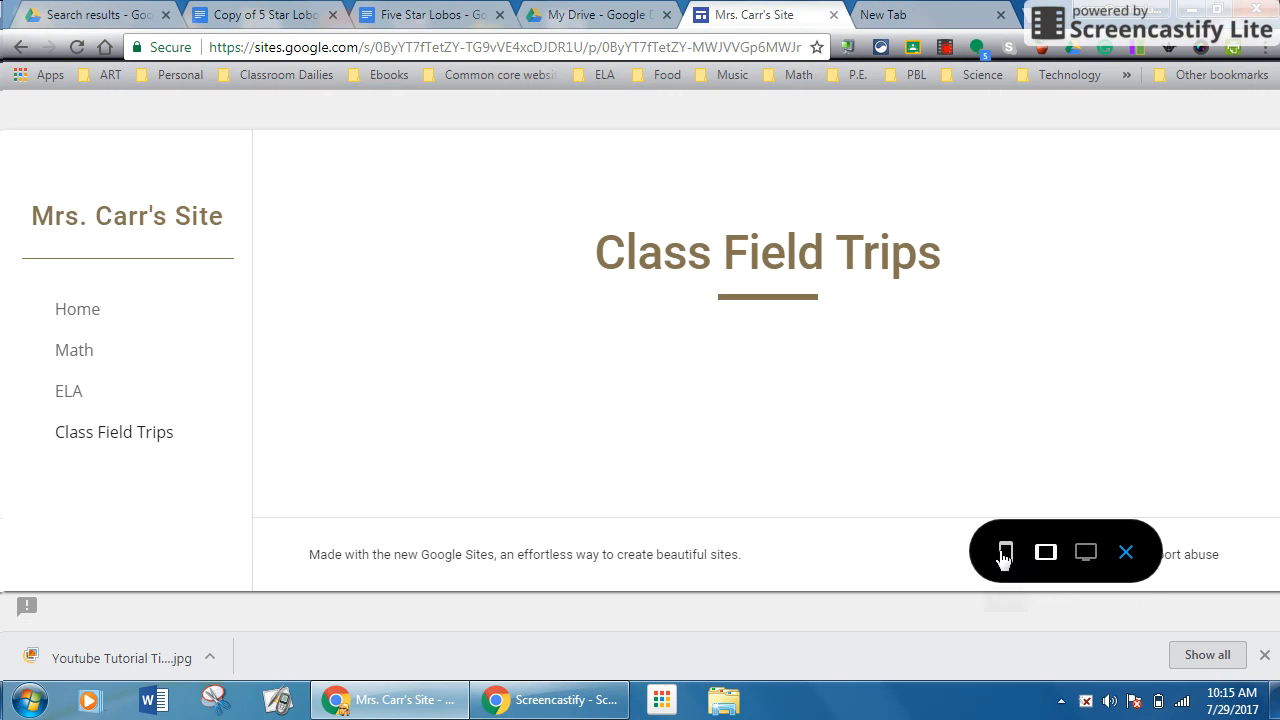
{"action": "left_click", "coordinate": [1005, 555]}
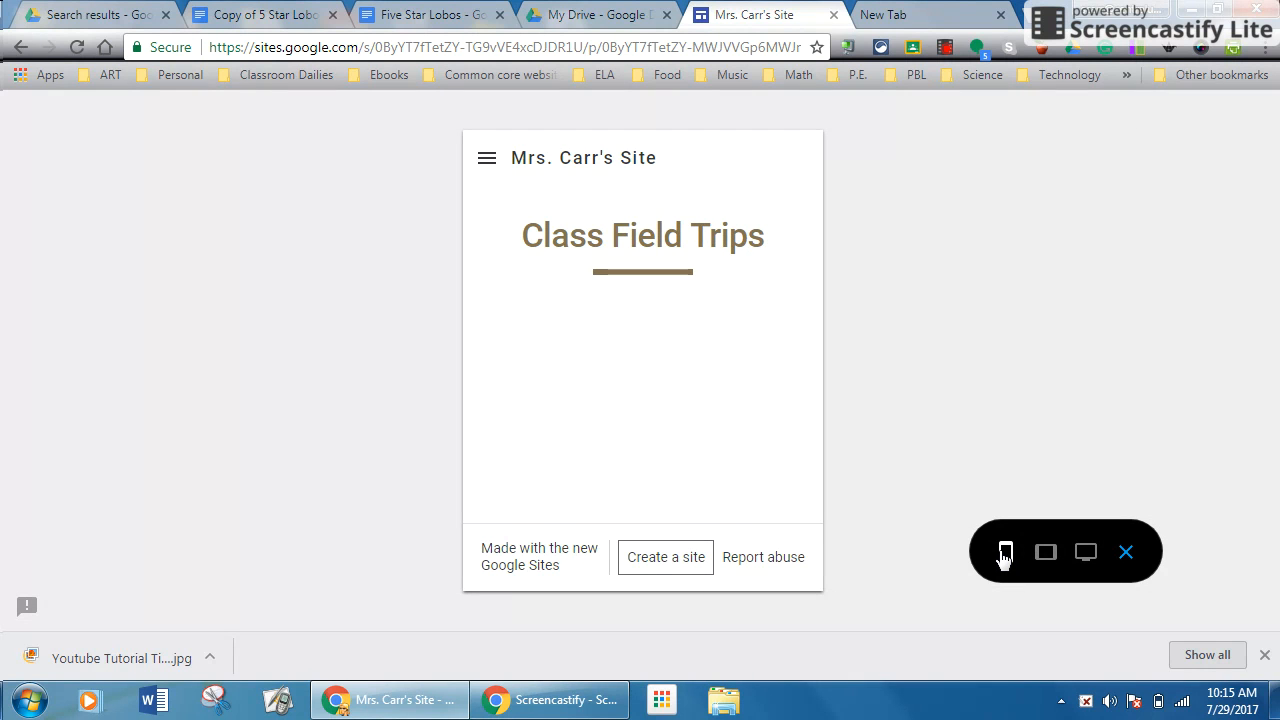
{"action": "left_click", "coordinate": [487, 162]}
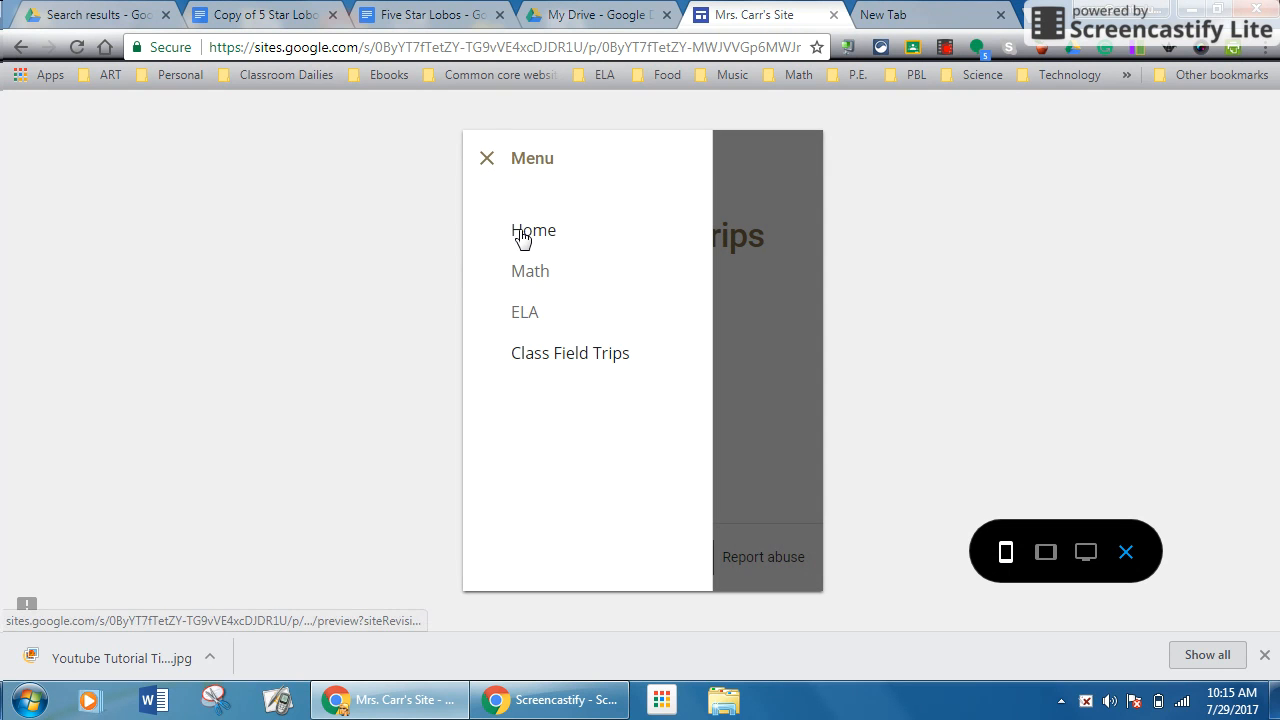
{"action": "left_click", "coordinate": [519, 237]}
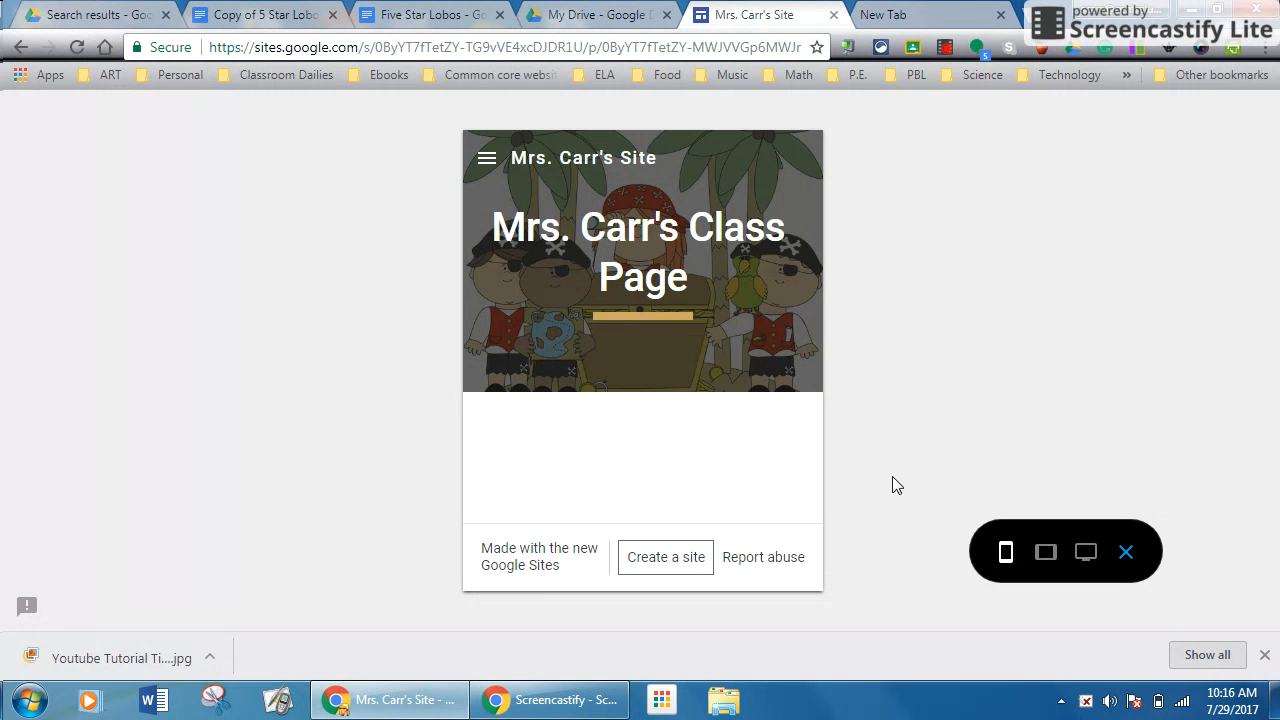
{"action": "left_click", "coordinate": [1123, 553]}
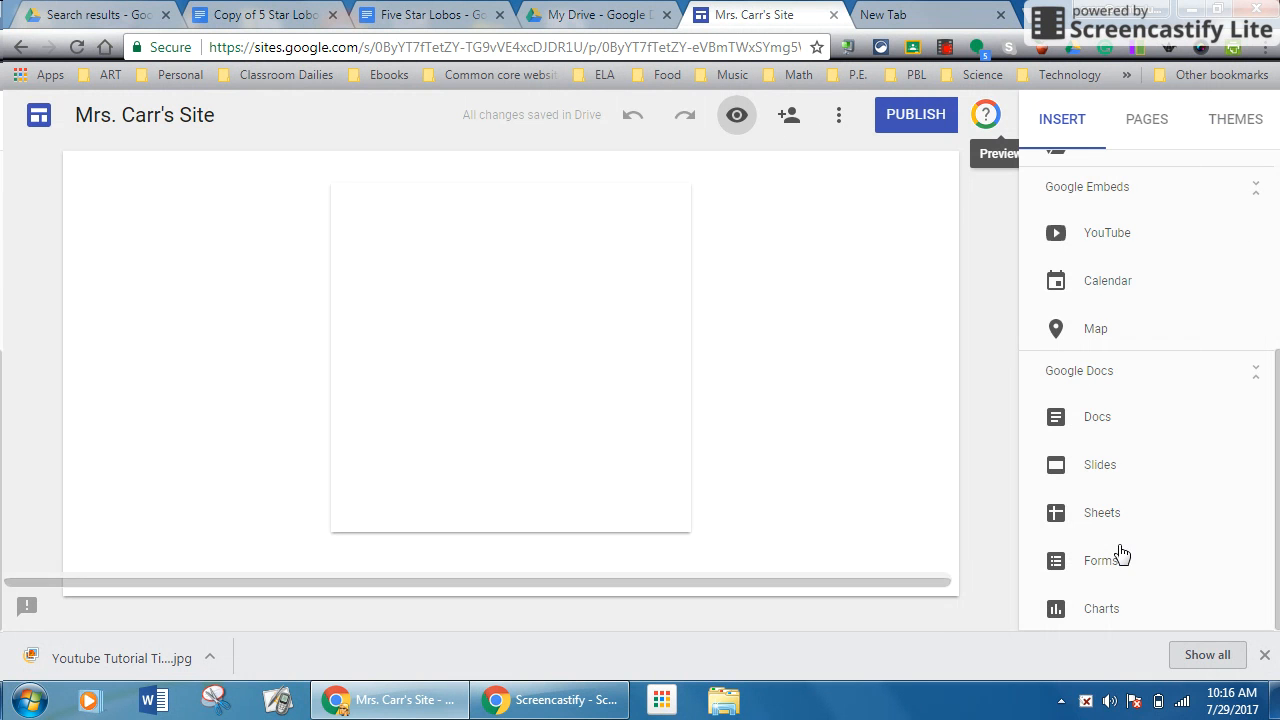